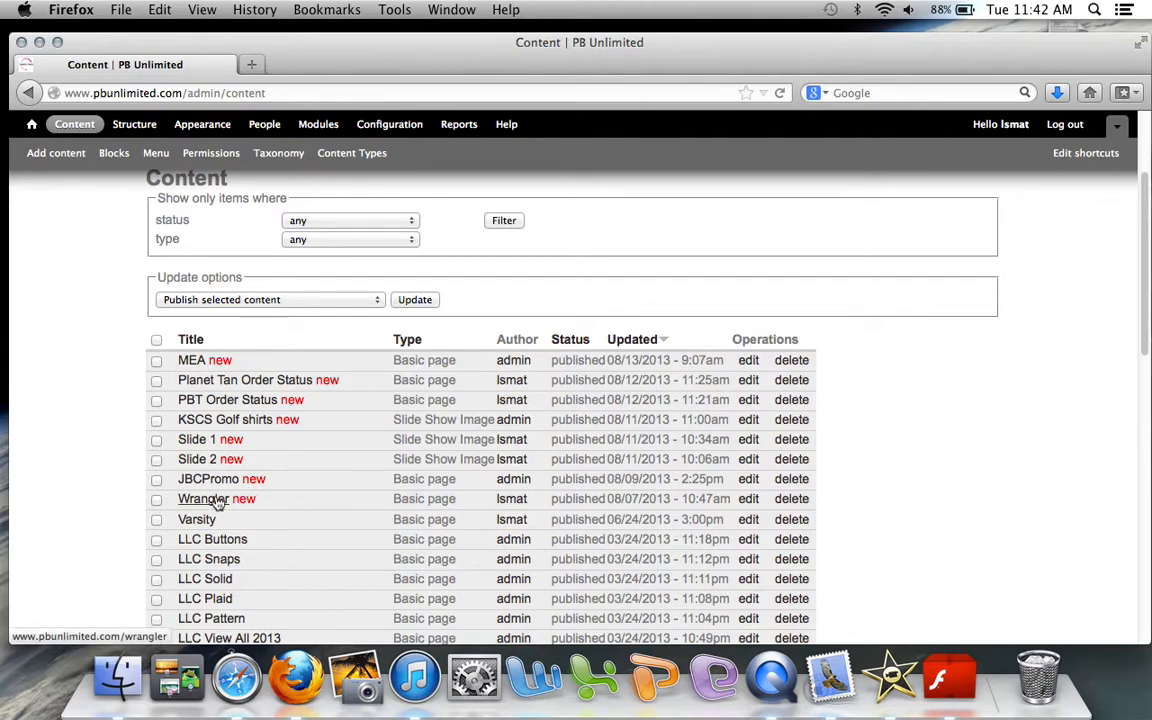
- Open the Planet Tan Inventory page from the site's content list
{"action": "scroll", "coordinate": [290, 486], "scroll_direction": "down", "scroll_amount": 3}
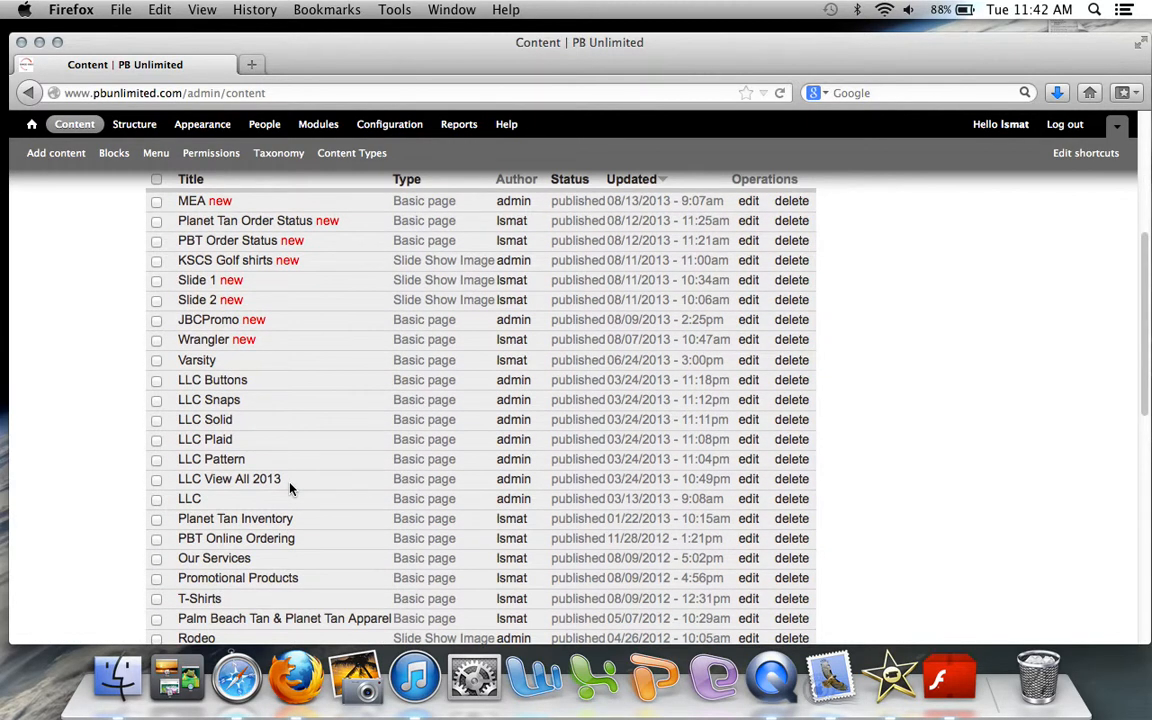
{"action": "left_click", "coordinate": [278, 522]}
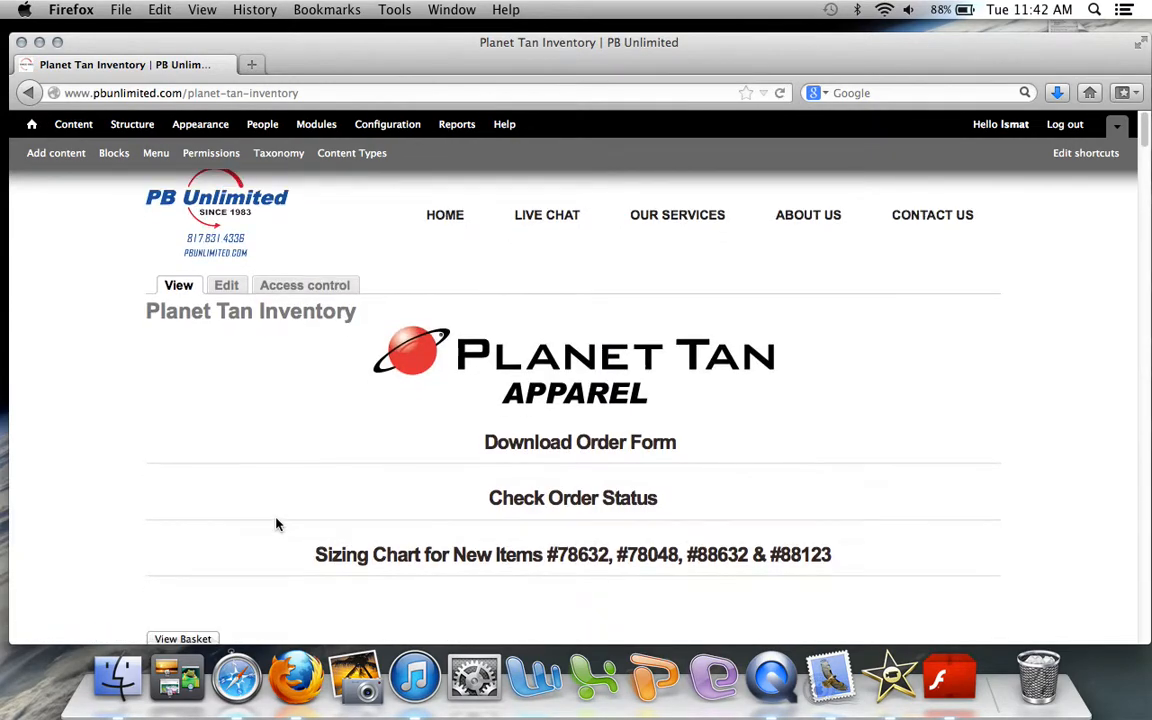
- Look through all product listings on the Planet Tan Inventory page, down to the discontinued items and back to the page header
{"action": "scroll", "coordinate": [277, 524], "scroll_direction": "down", "scroll_amount": 12}
{"action": "scroll", "coordinate": [277, 524], "scroll_direction": "down", "scroll_amount": 10}
{"action": "scroll", "coordinate": [277, 524], "scroll_direction": "down", "scroll_amount": 20}
{"action": "scroll", "coordinate": [277, 524], "scroll_direction": "down", "scroll_amount": 16}
{"action": "scroll", "coordinate": [277, 519], "scroll_direction": "down", "scroll_amount": 15}
{"action": "scroll", "coordinate": [277, 519], "scroll_direction": "down", "scroll_amount": 15}
{"action": "scroll", "coordinate": [277, 519], "scroll_direction": "down", "scroll_amount": 15}
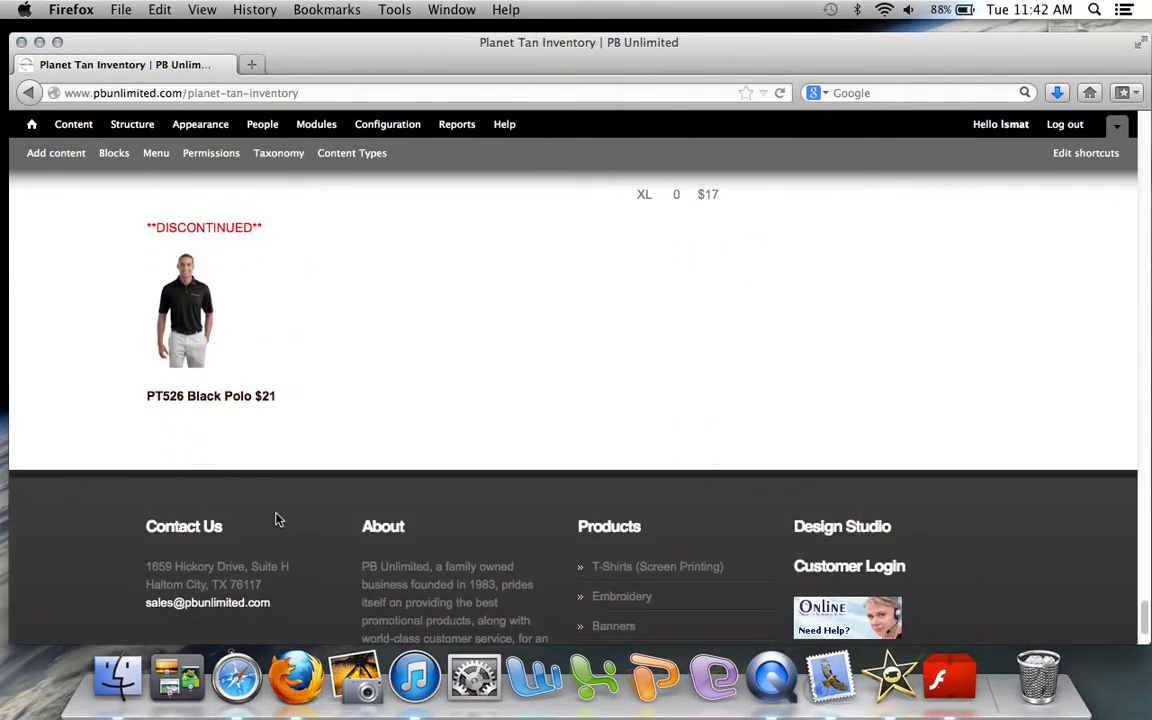
{"action": "scroll", "coordinate": [277, 519], "scroll_direction": "up", "scroll_amount": 15}
{"action": "scroll", "coordinate": [277, 519], "scroll_direction": "up", "scroll_amount": 15}
{"action": "scroll", "coordinate": [277, 519], "scroll_direction": "up", "scroll_amount": 15}
{"action": "scroll", "coordinate": [277, 519], "scroll_direction": "up", "scroll_amount": 15}
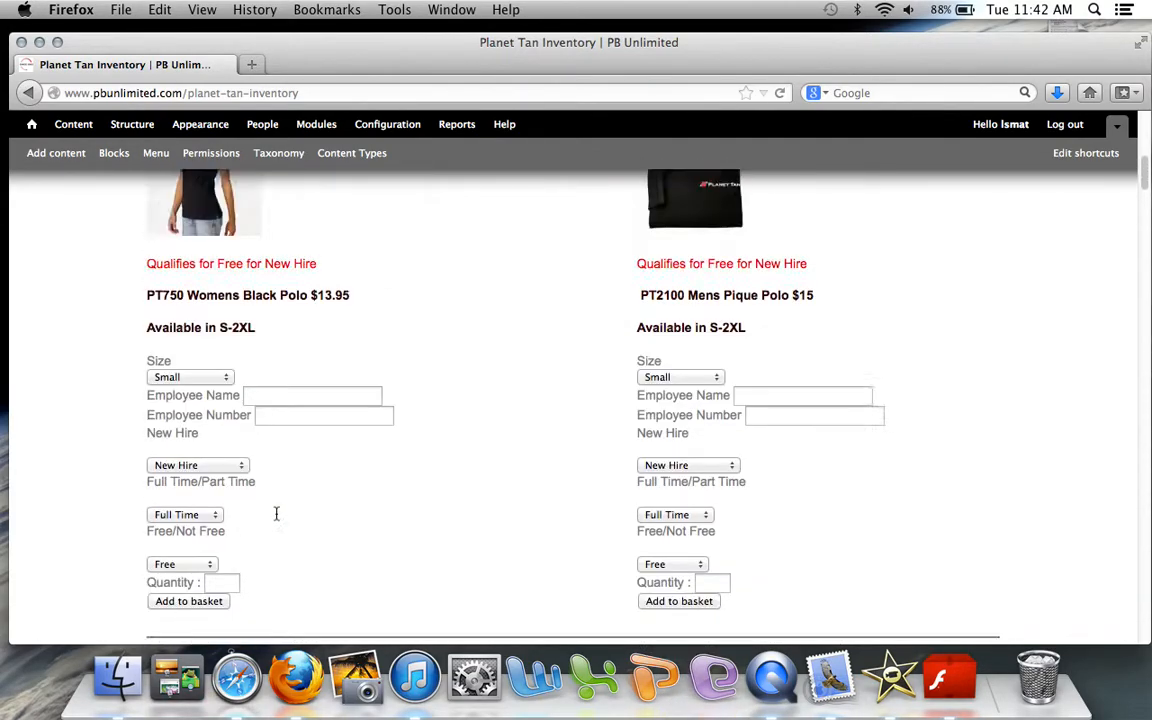
{"action": "scroll", "coordinate": [277, 514], "scroll_direction": "up", "scroll_amount": 10}
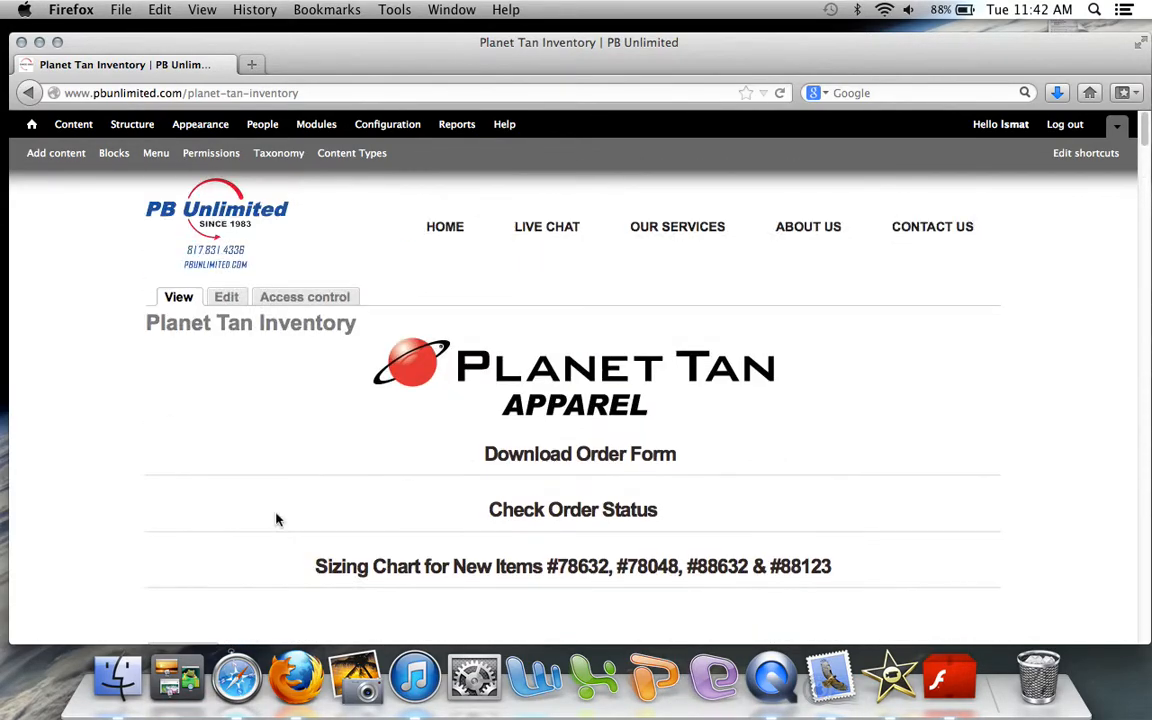
- Open the Planet Tan Inventory page for editing
{"action": "left_click", "coordinate": [228, 300]}
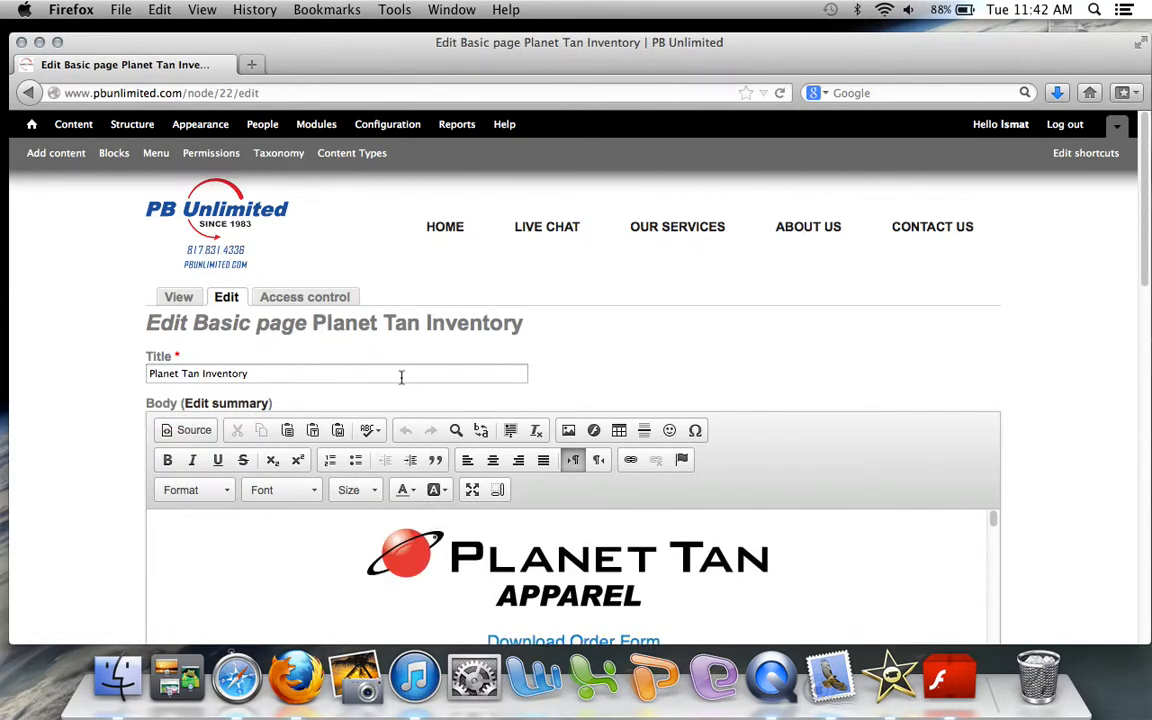
{"action": "scroll", "coordinate": [549, 533], "scroll_direction": "down", "scroll_amount": 10}
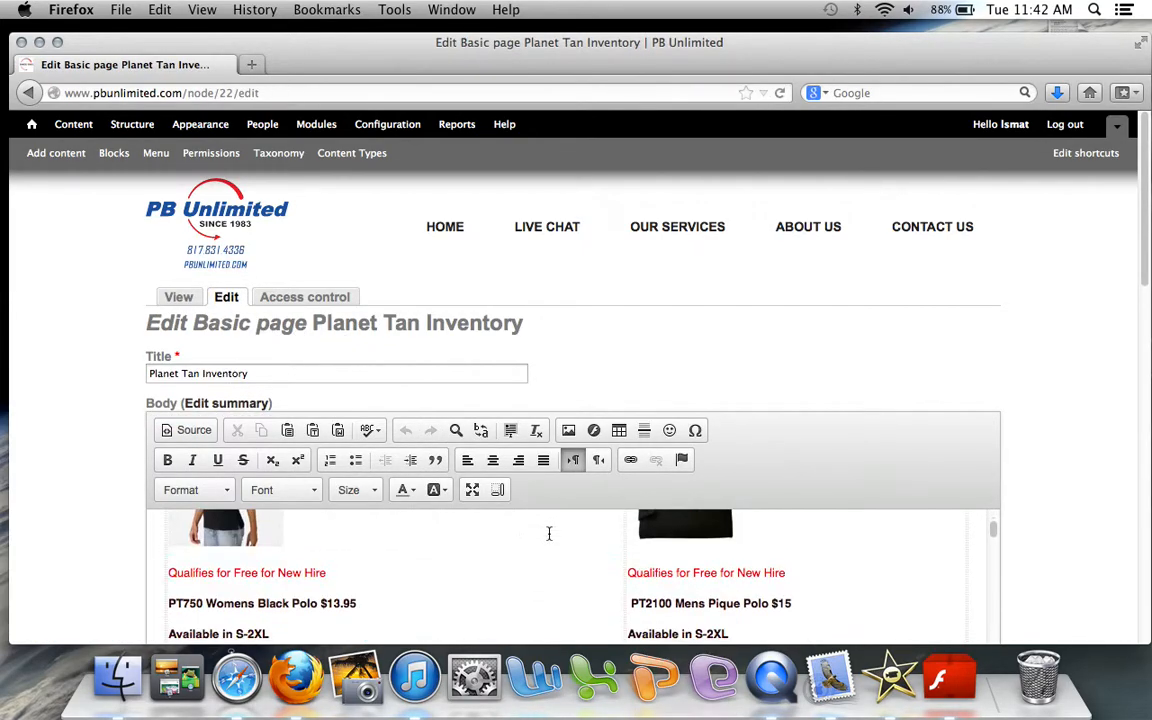
{"action": "scroll", "coordinate": [549, 533], "scroll_direction": "down", "scroll_amount": 5}
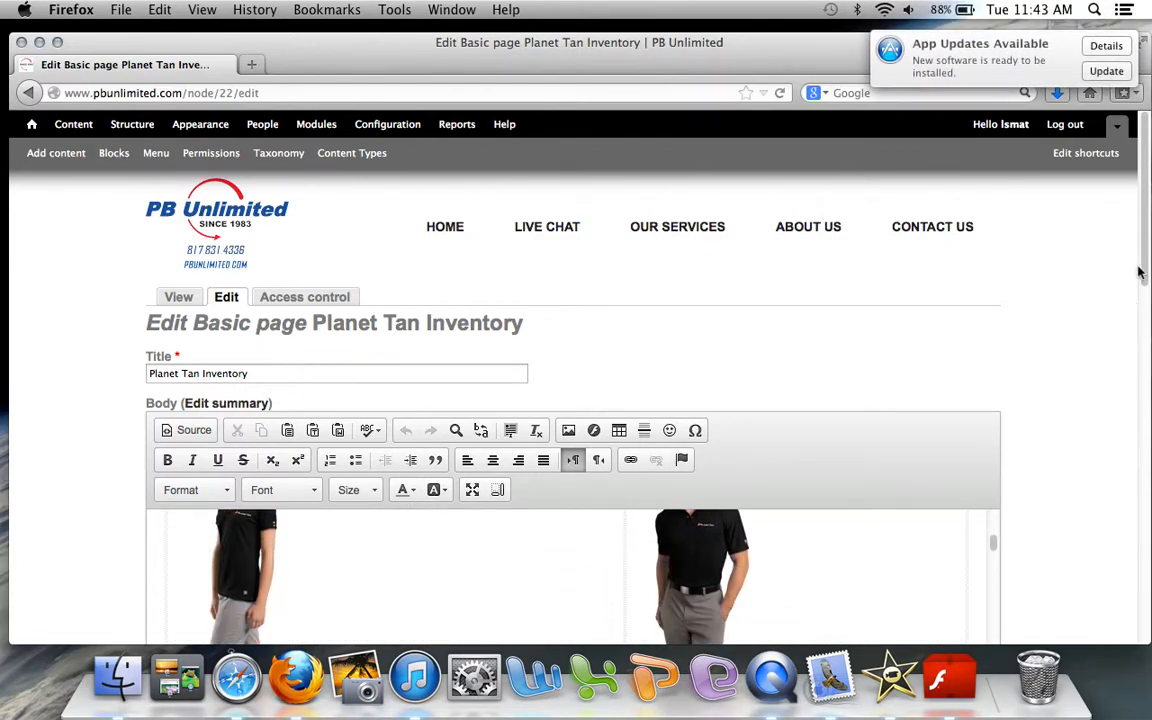
{"action": "left_click_drag", "start_coordinate": [1146, 268], "coordinate": [1139, 355]}
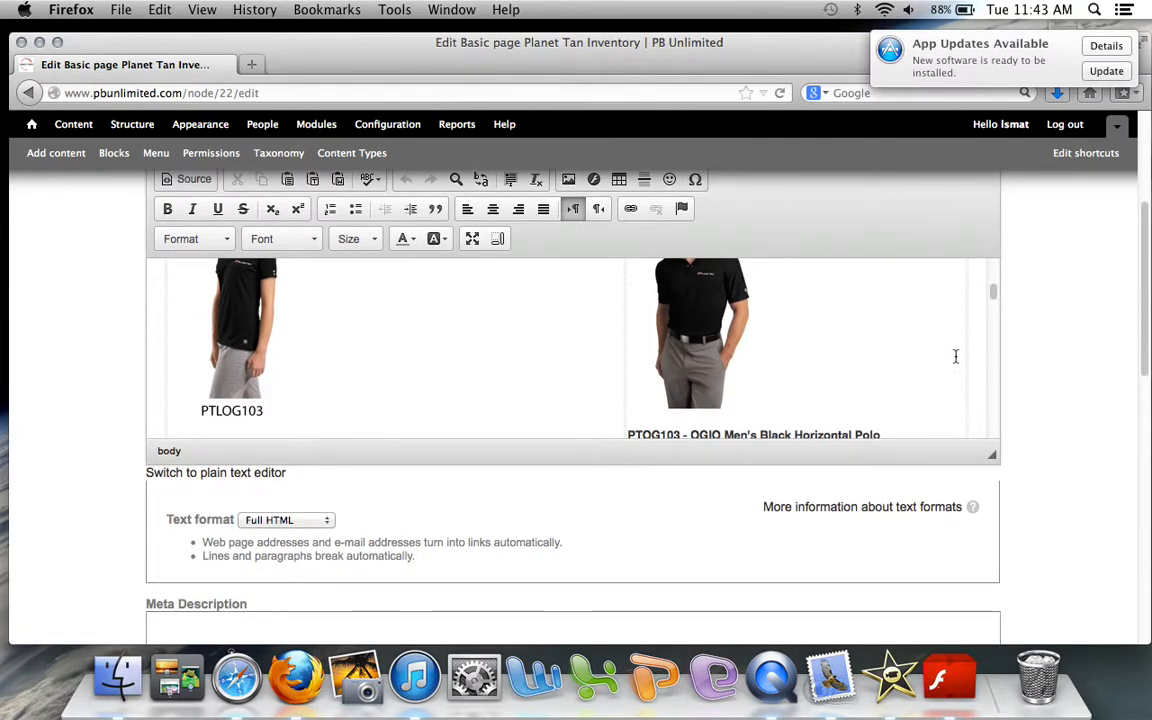
- Examine the OGIO women's and men's polo entries in the body editor, including their images, descriptions, prices and order form fields
{"action": "scroll", "coordinate": [820, 365], "scroll_direction": "down", "scroll_amount": 5}
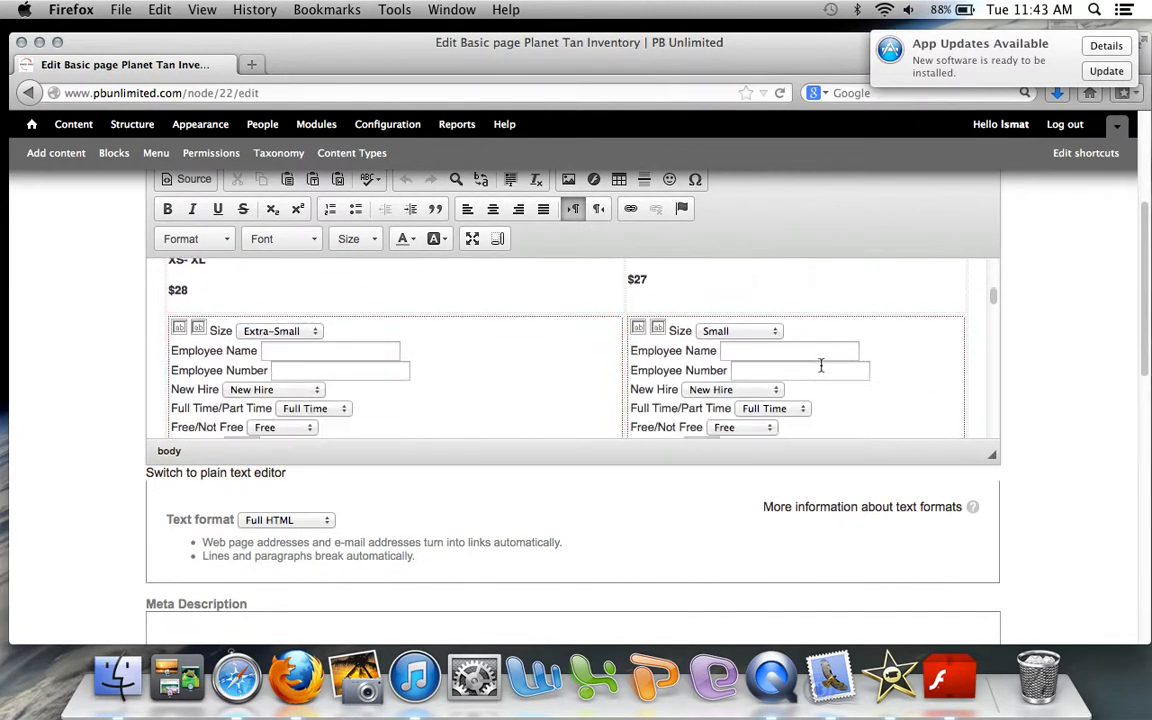
{"action": "scroll", "coordinate": [820, 365], "scroll_direction": "up", "scroll_amount": 4}
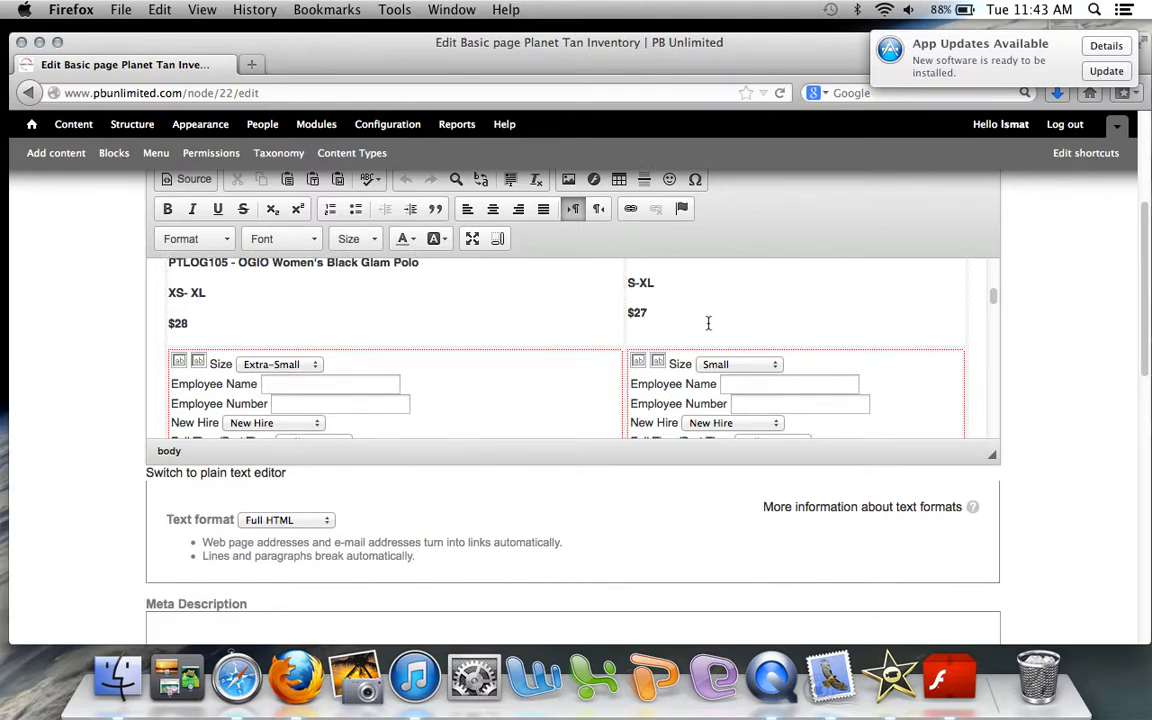
{"action": "scroll", "coordinate": [708, 323], "scroll_direction": "down", "scroll_amount": 2}
{"action": "scroll", "coordinate": [708, 323], "scroll_direction": "up", "scroll_amount": 4}
{"action": "scroll", "coordinate": [708, 323], "scroll_direction": "up", "scroll_amount": 5}
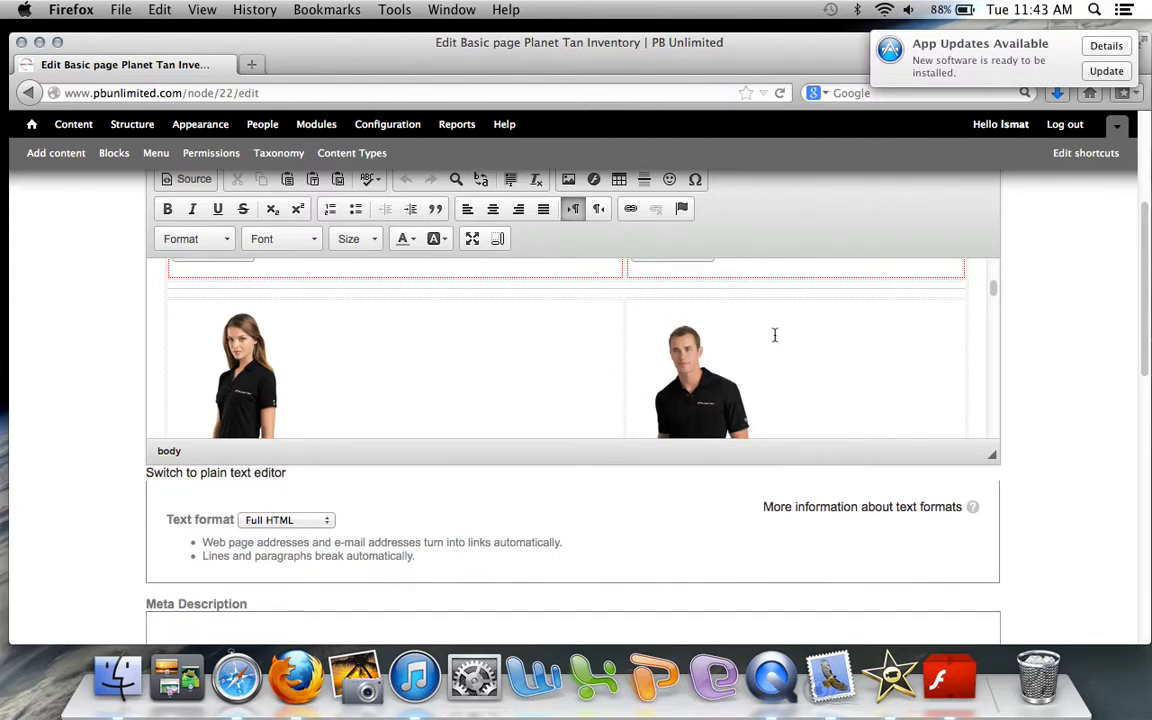
{"action": "scroll", "coordinate": [774, 335], "scroll_direction": "down", "scroll_amount": 5}
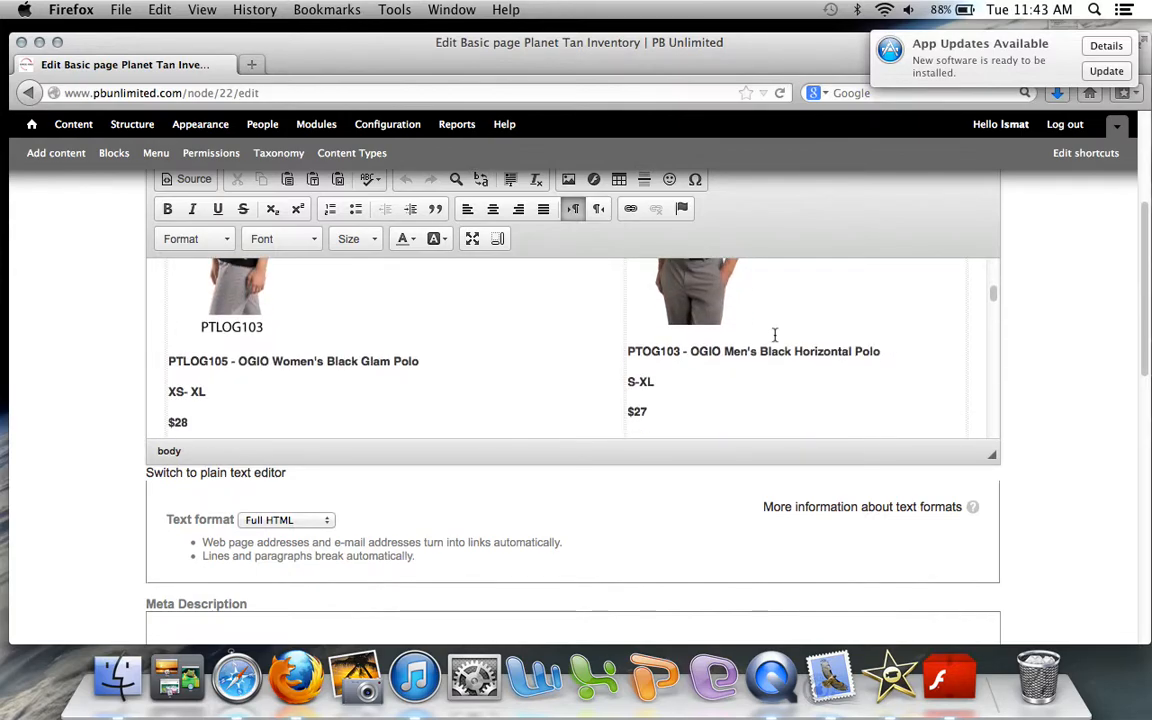
{"action": "scroll", "coordinate": [774, 338], "scroll_direction": "down", "scroll_amount": 2}
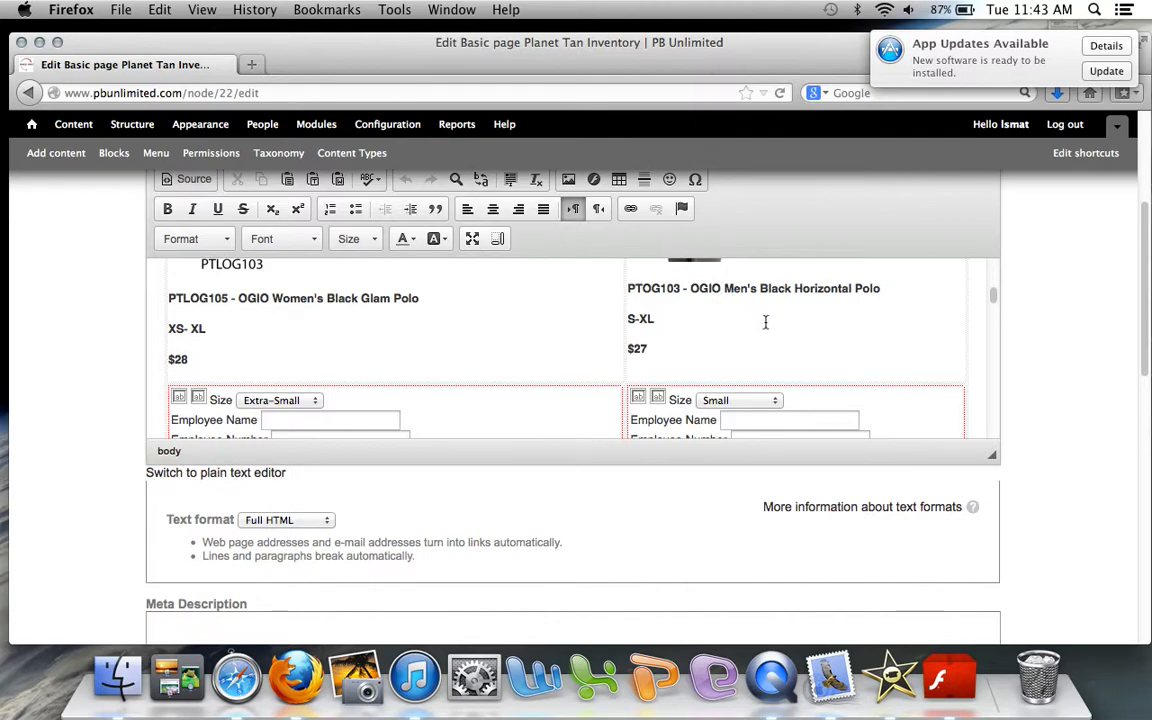
{"action": "scroll", "coordinate": [763, 322], "scroll_direction": "down", "scroll_amount": 2}
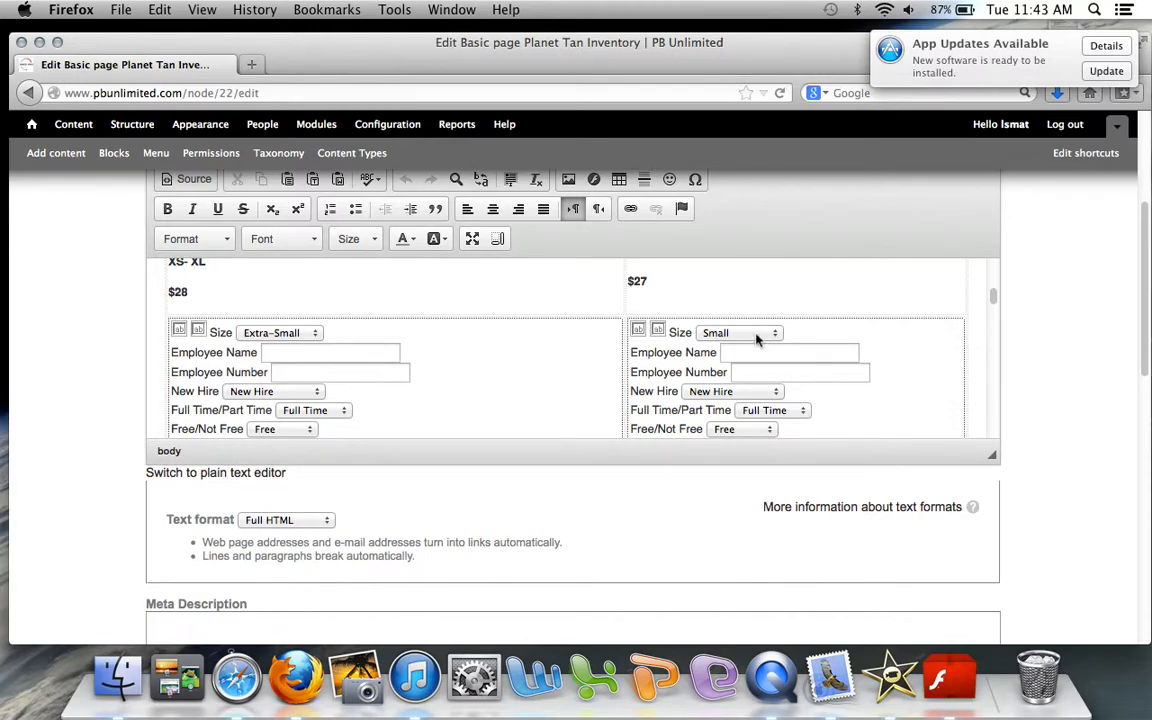
{"action": "scroll", "coordinate": [757, 340], "scroll_direction": "down", "scroll_amount": 2}
{"action": "scroll", "coordinate": [757, 340], "scroll_direction": "up", "scroll_amount": 6}
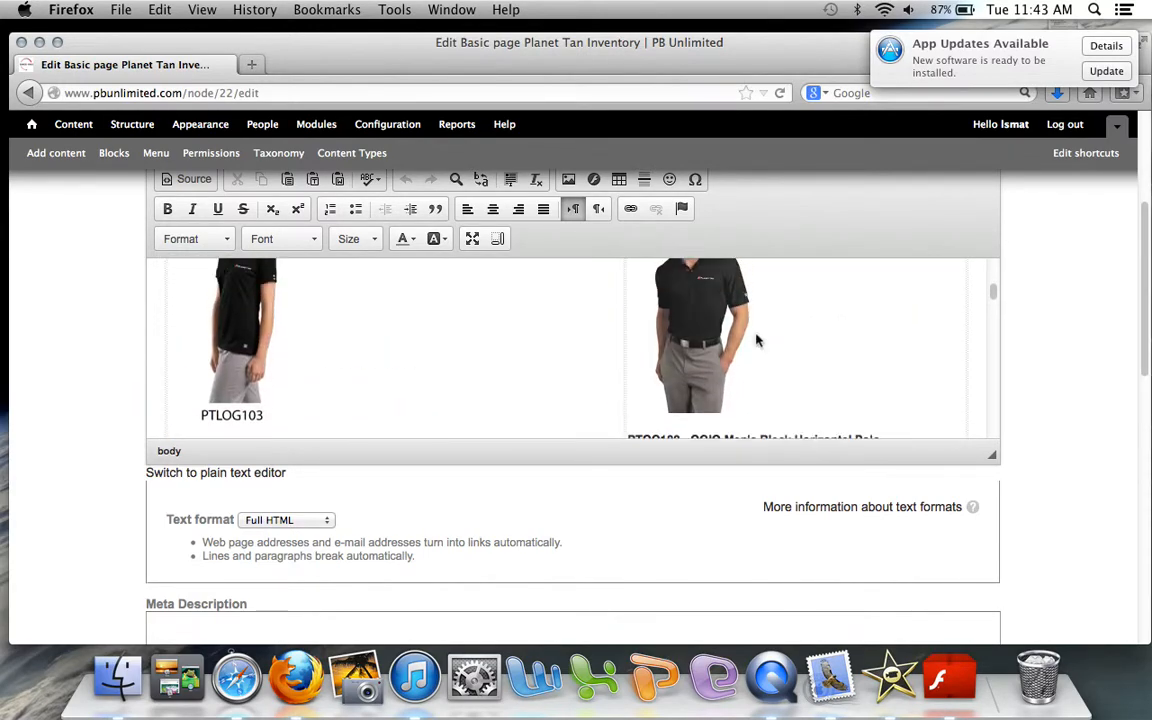
{"action": "scroll", "coordinate": [757, 340], "scroll_direction": "up", "scroll_amount": 1}
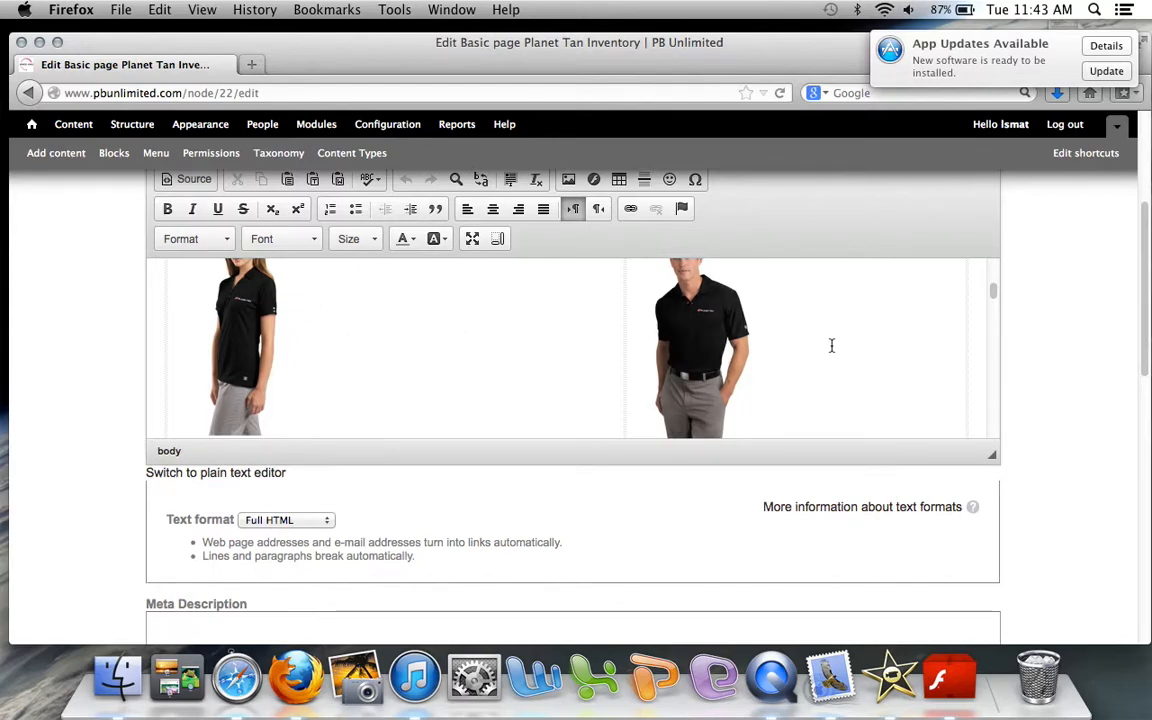
{"action": "scroll", "coordinate": [792, 368], "scroll_direction": "down", "scroll_amount": 5}
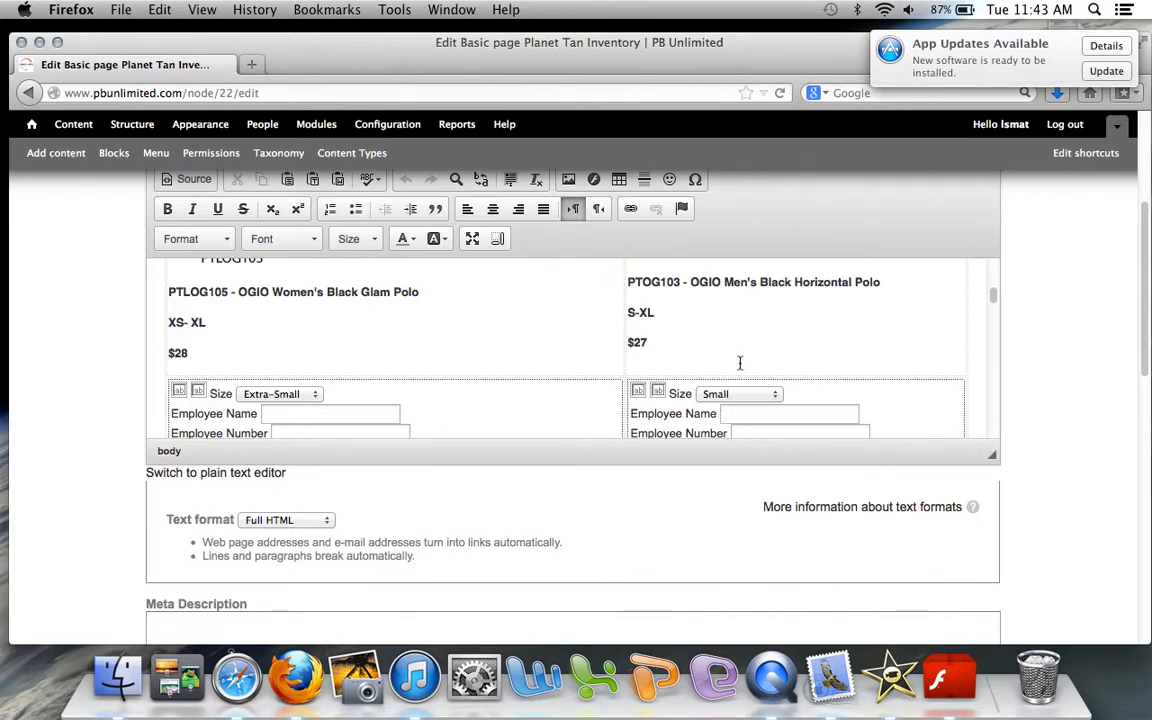
{"action": "scroll", "coordinate": [746, 373], "scroll_direction": "down", "scroll_amount": 3}
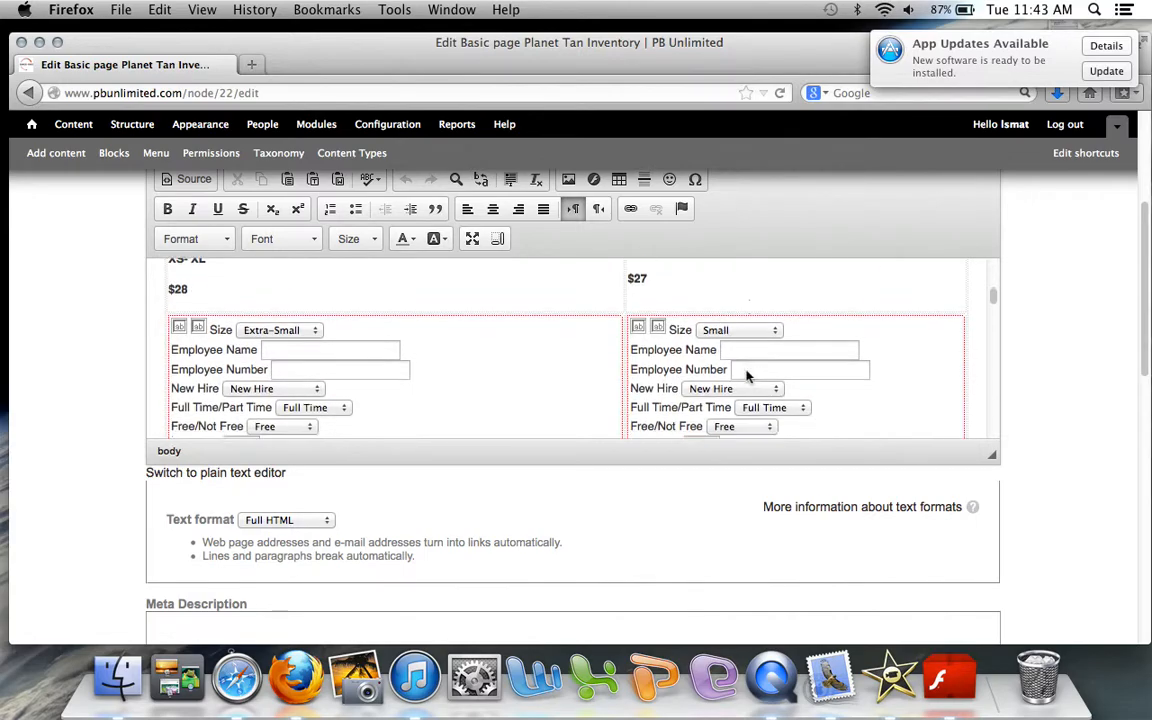
{"action": "scroll", "coordinate": [747, 376], "scroll_direction": "up", "scroll_amount": 5}
{"action": "scroll", "coordinate": [748, 377], "scroll_direction": "up", "scroll_amount": 2}
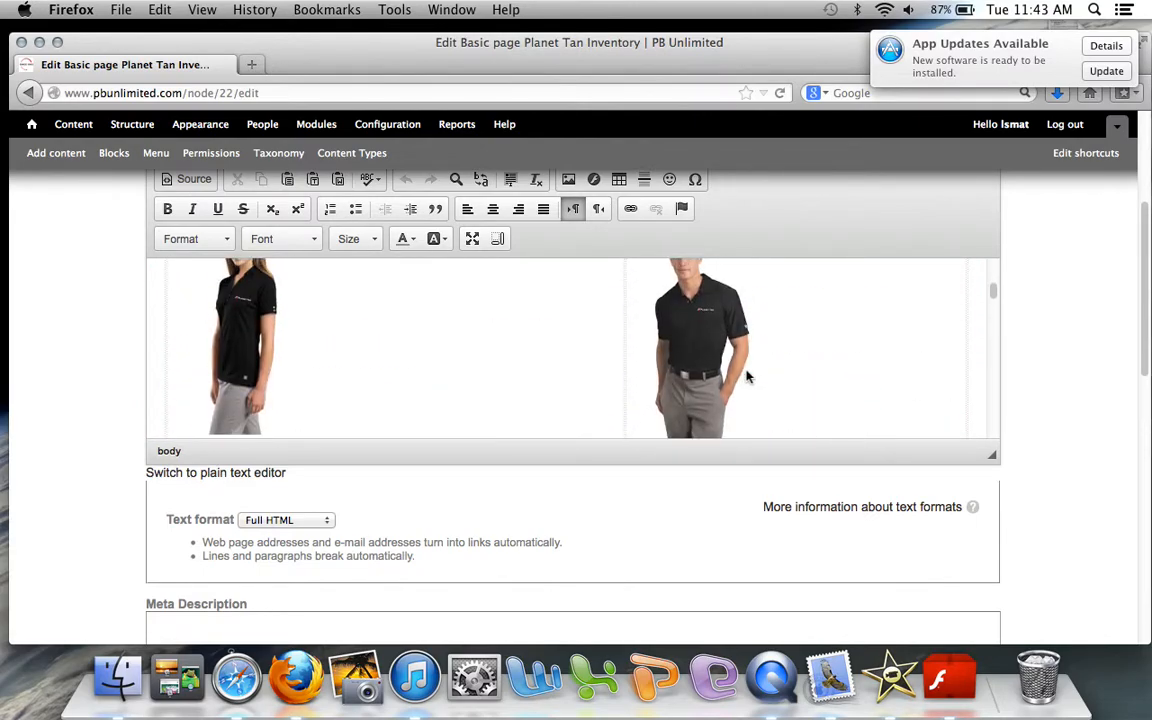
{"action": "scroll", "coordinate": [748, 377], "scroll_direction": "down", "scroll_amount": 1}
{"action": "scroll", "coordinate": [748, 377], "scroll_direction": "down", "scroll_amount": 3}
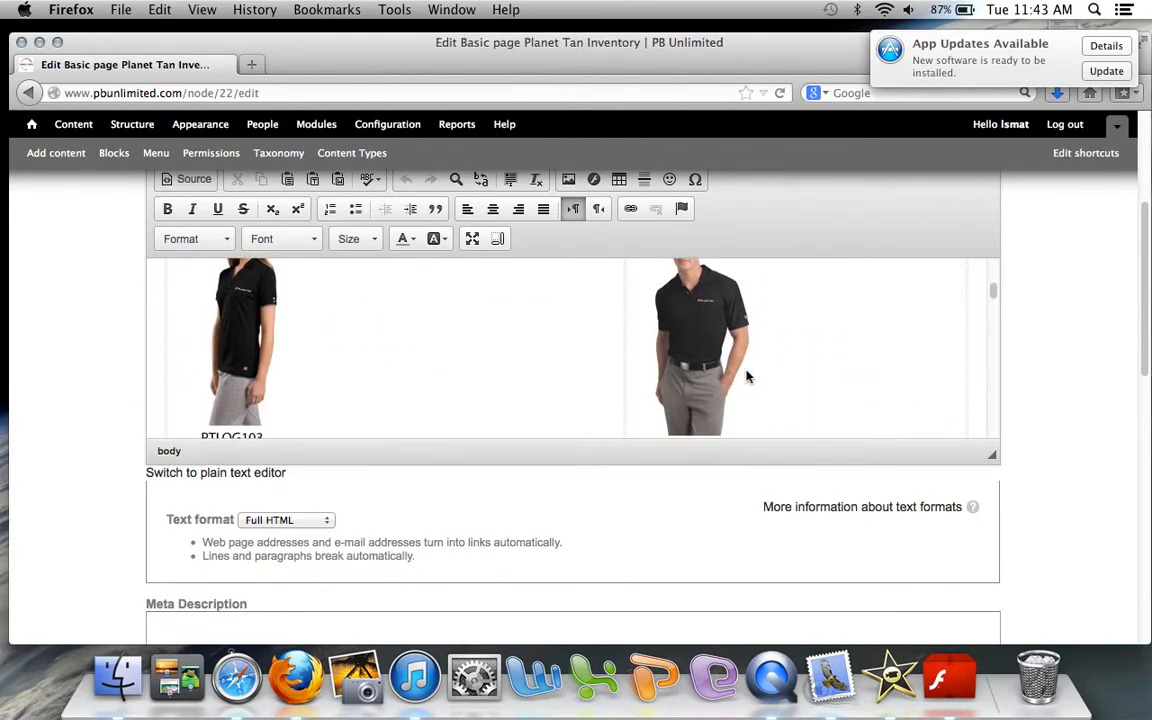
{"action": "scroll", "coordinate": [748, 377], "scroll_direction": "up", "scroll_amount": 4}
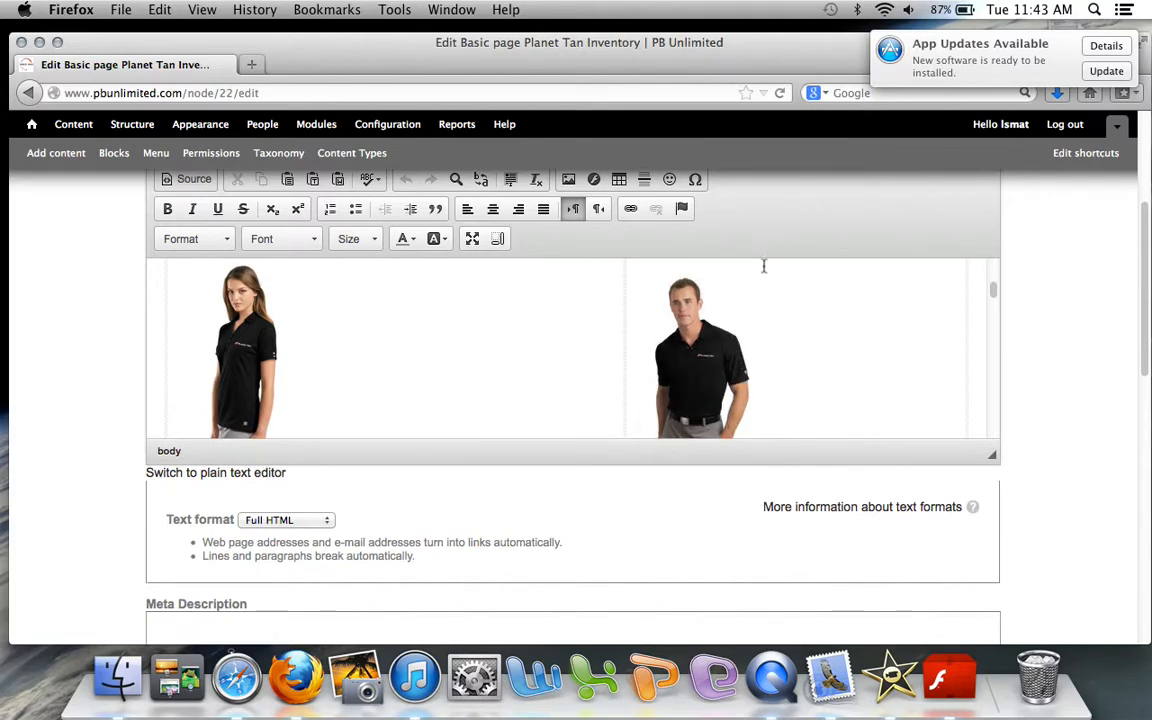
- Switch the page body to its HTML source view
{"action": "left_click", "coordinate": [240, 165]}
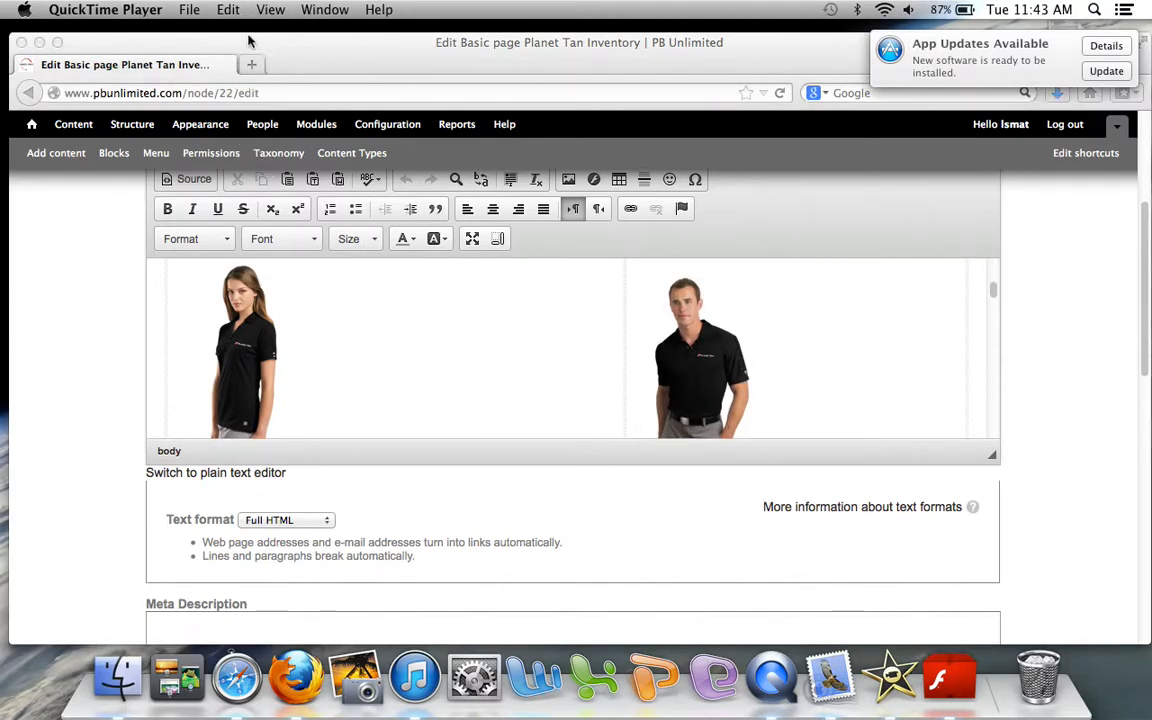
{"action": "left_click", "coordinate": [194, 184]}
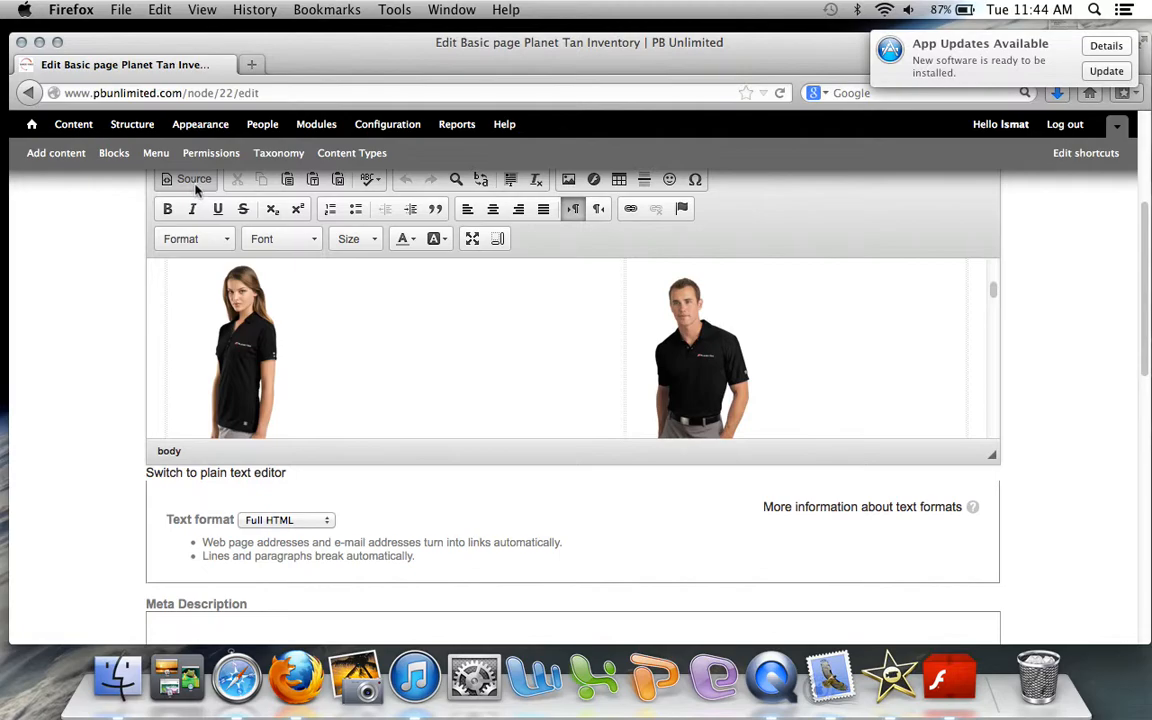
{"action": "left_click", "coordinate": [194, 182]}
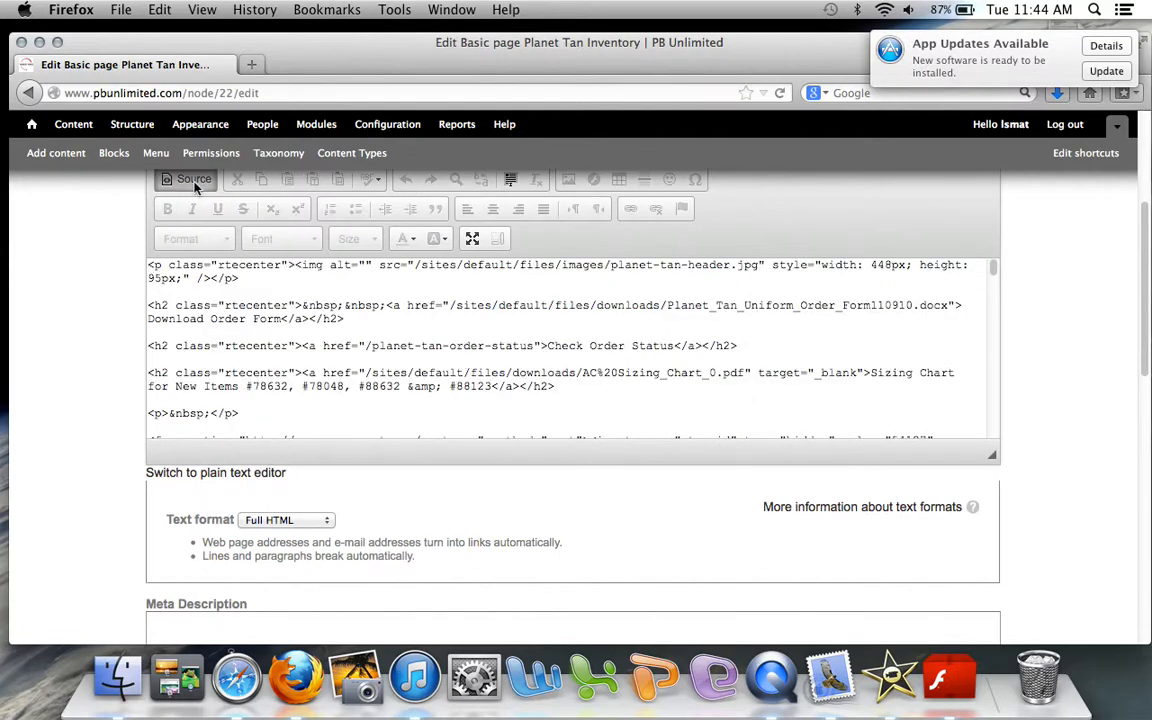
- Locate the first product table in the HTML source and examine its opening row and cell tags
{"action": "scroll", "coordinate": [305, 320], "scroll_direction": "down", "scroll_amount": 5}
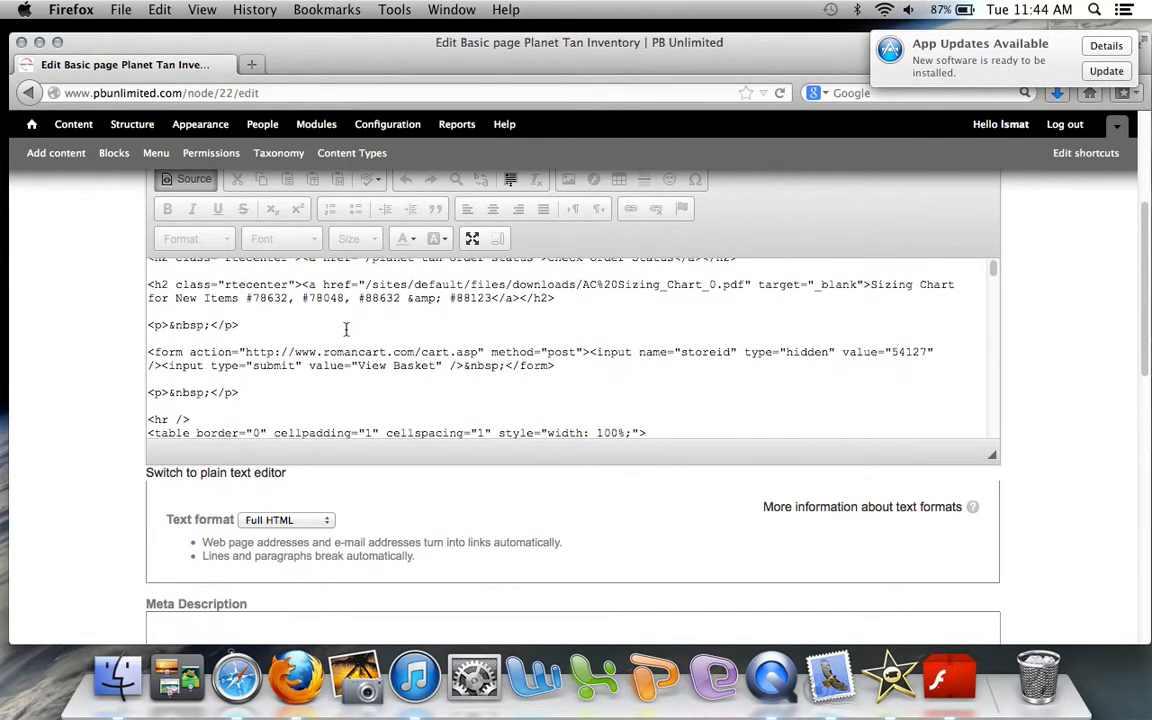
{"action": "scroll", "coordinate": [346, 330], "scroll_direction": "down", "scroll_amount": 2}
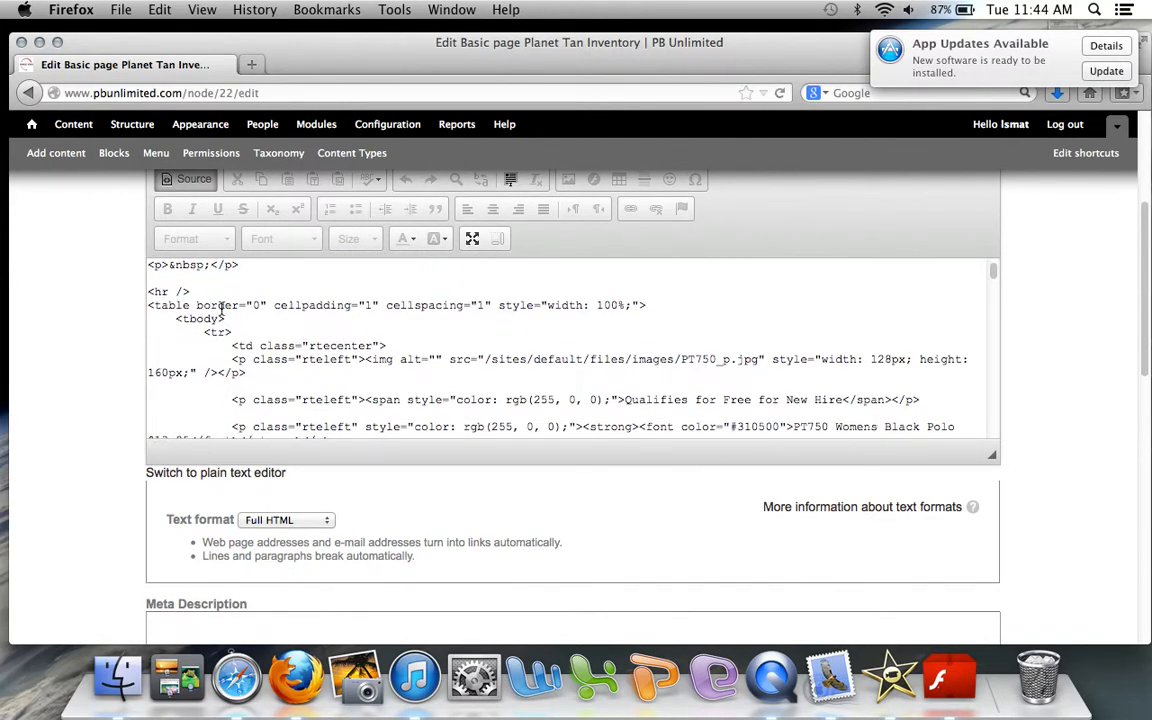
{"action": "scroll", "coordinate": [244, 339], "scroll_direction": "down", "scroll_amount": 1}
{"action": "scroll", "coordinate": [280, 360], "scroll_direction": "down", "scroll_amount": 3}
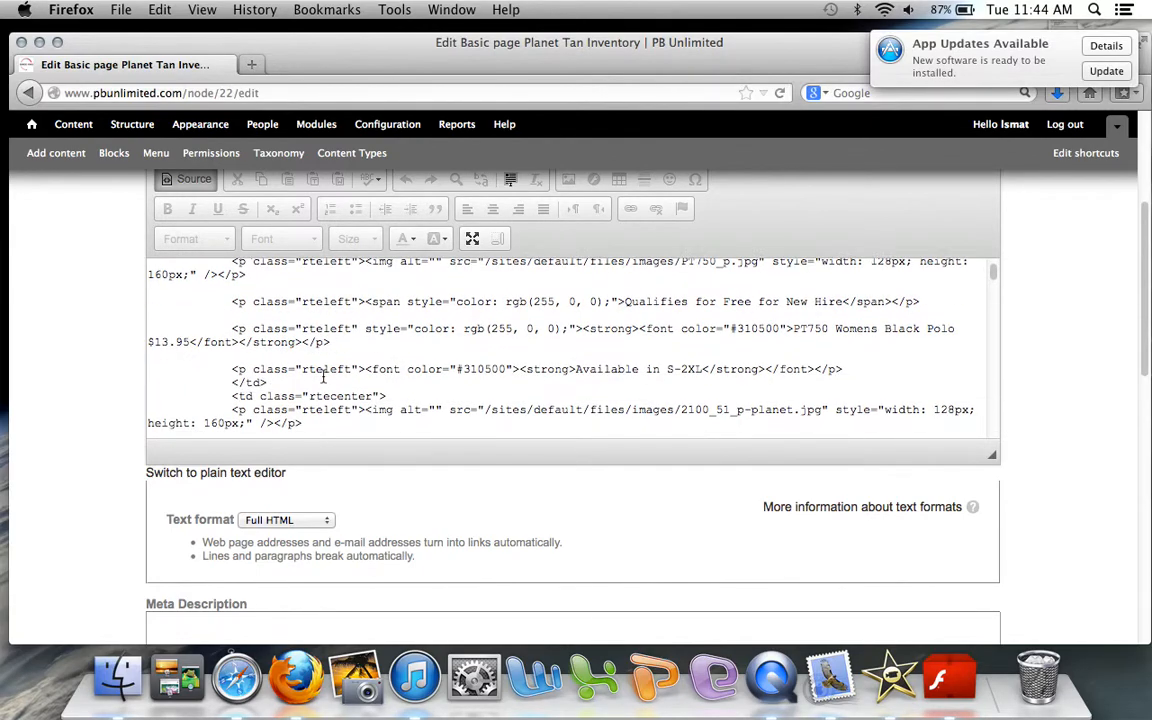
{"action": "scroll", "coordinate": [320, 375], "scroll_direction": "up", "scroll_amount": 2}
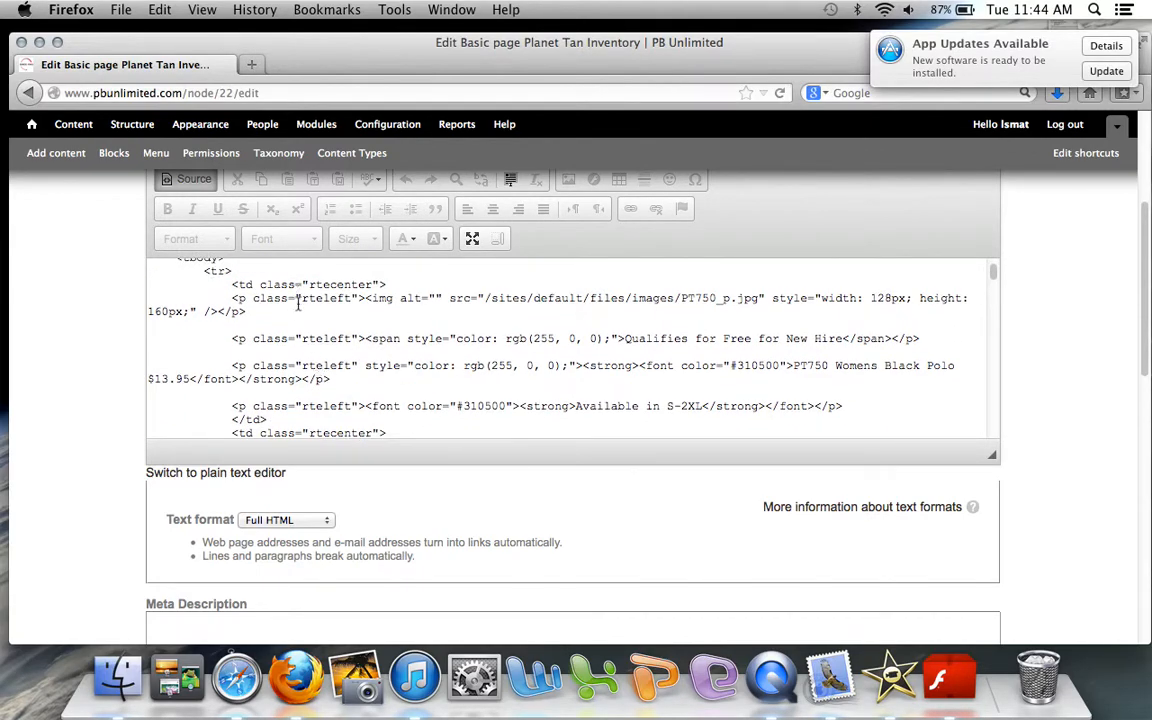
{"action": "double_click", "coordinate": [214, 272]}
{"action": "left_click", "coordinate": [248, 286]}
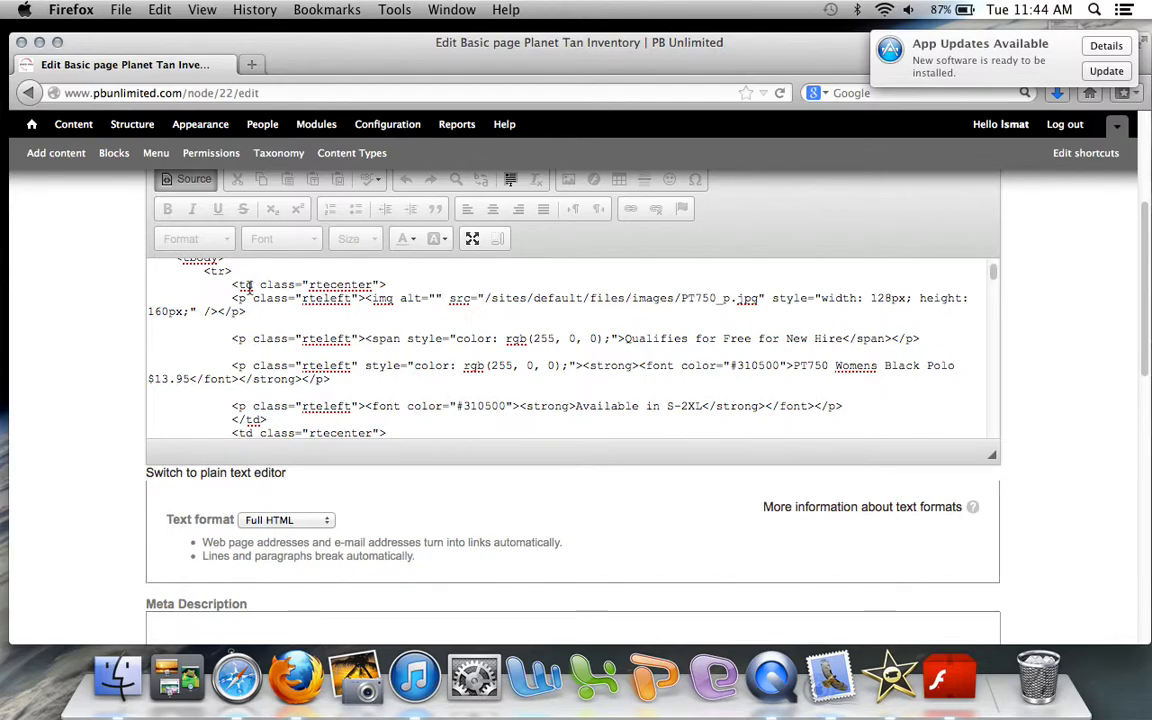
- Examine the markup of the PT750 Womens Black Polo cell and the start of the adjacent PT2100 Mens Pique Polo cell
{"action": "scroll", "coordinate": [275, 325], "scroll_direction": "down", "scroll_amount": 2}
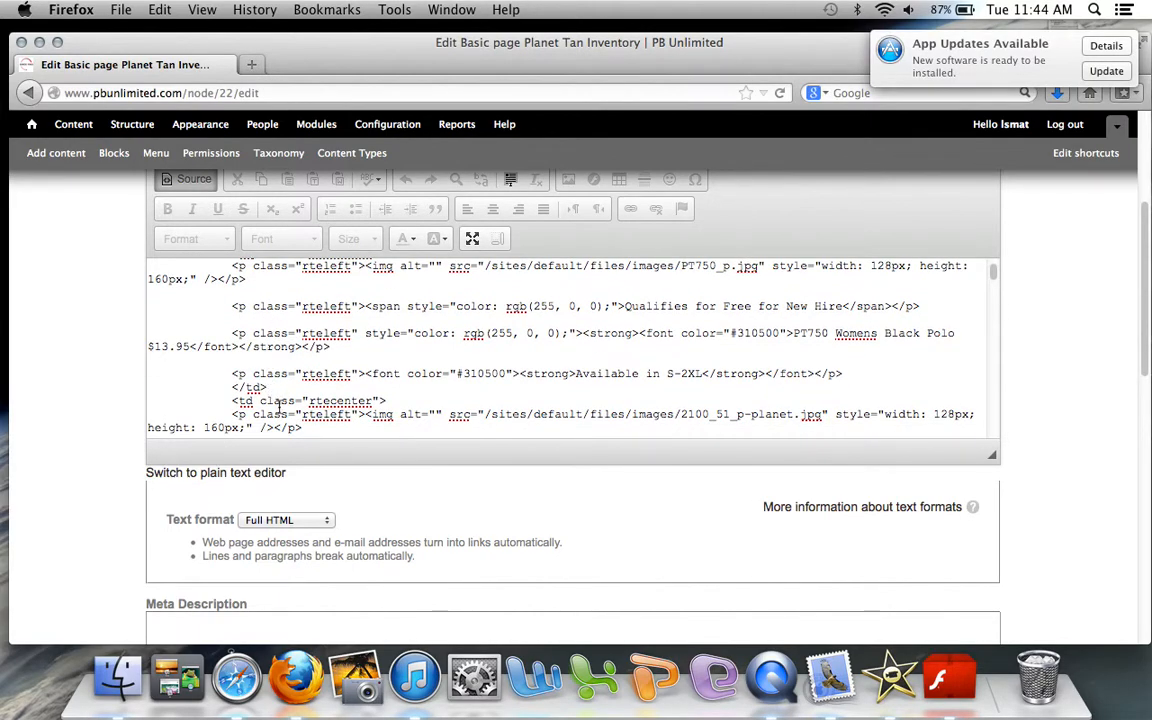
{"action": "scroll", "coordinate": [279, 405], "scroll_direction": "down", "scroll_amount": 3}
{"action": "scroll", "coordinate": [280, 407], "scroll_direction": "up", "scroll_amount": 5}
{"action": "scroll", "coordinate": [279, 407], "scroll_direction": "up", "scroll_amount": 1}
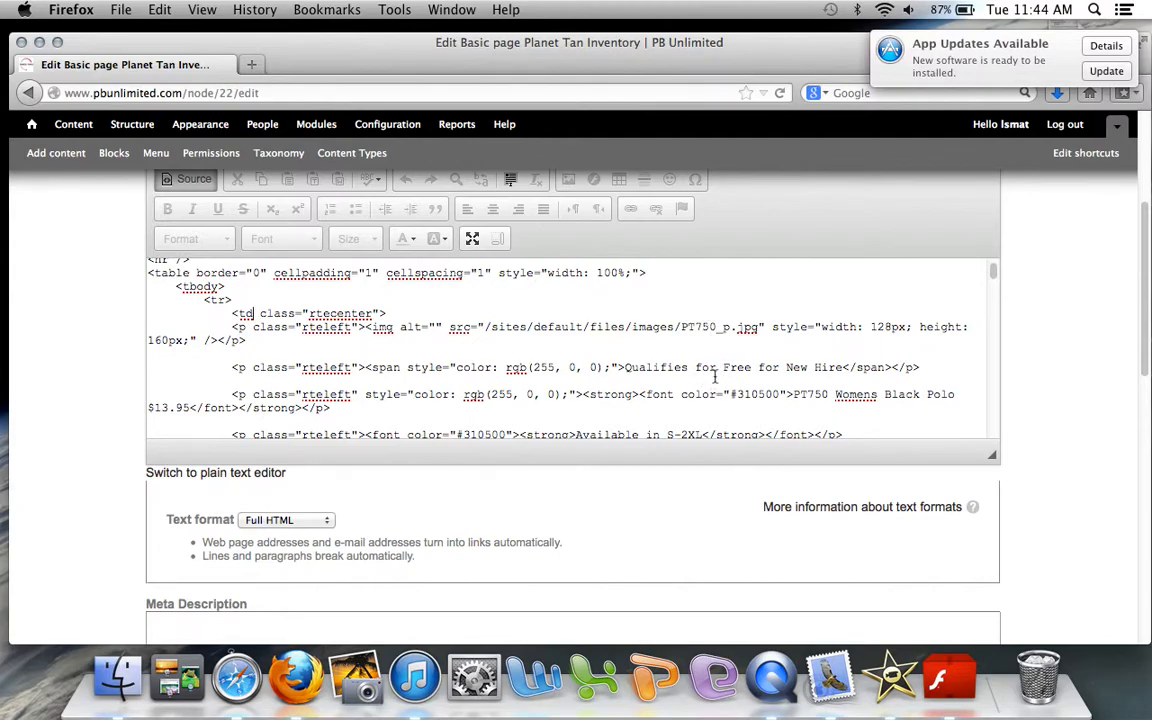
{"action": "scroll", "coordinate": [715, 377], "scroll_direction": "down", "scroll_amount": 1}
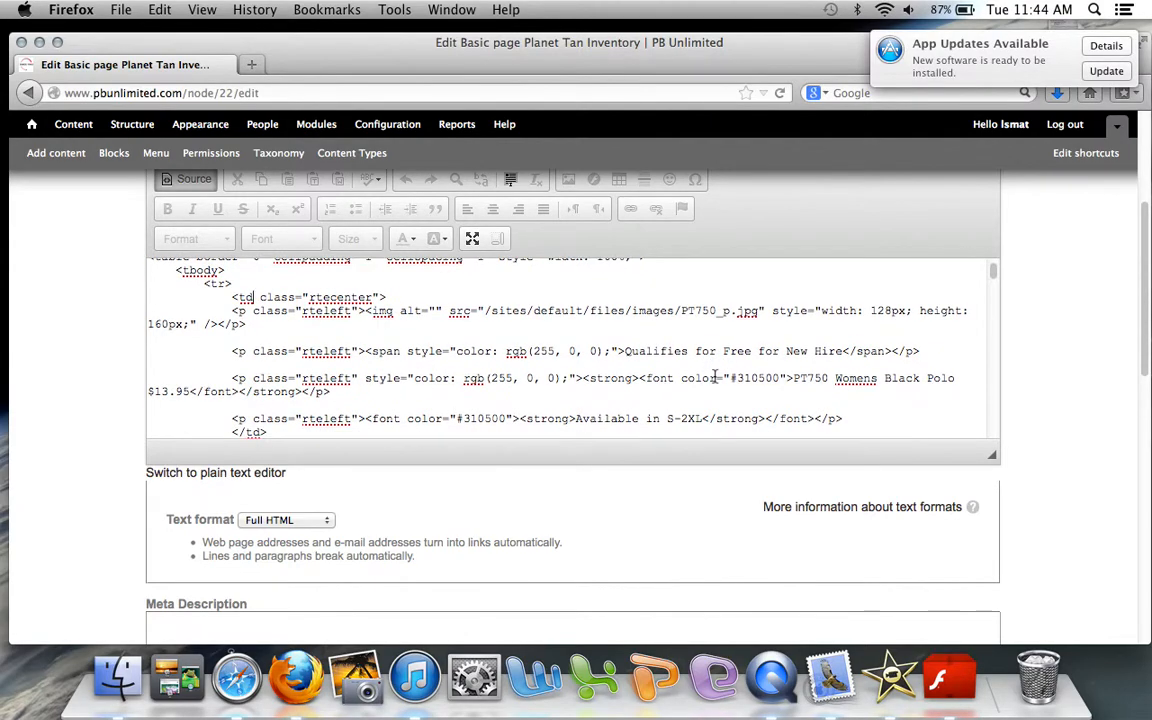
{"action": "scroll", "coordinate": [715, 377], "scroll_direction": "down", "scroll_amount": 1}
{"action": "scroll", "coordinate": [715, 377], "scroll_direction": "down", "scroll_amount": 2}
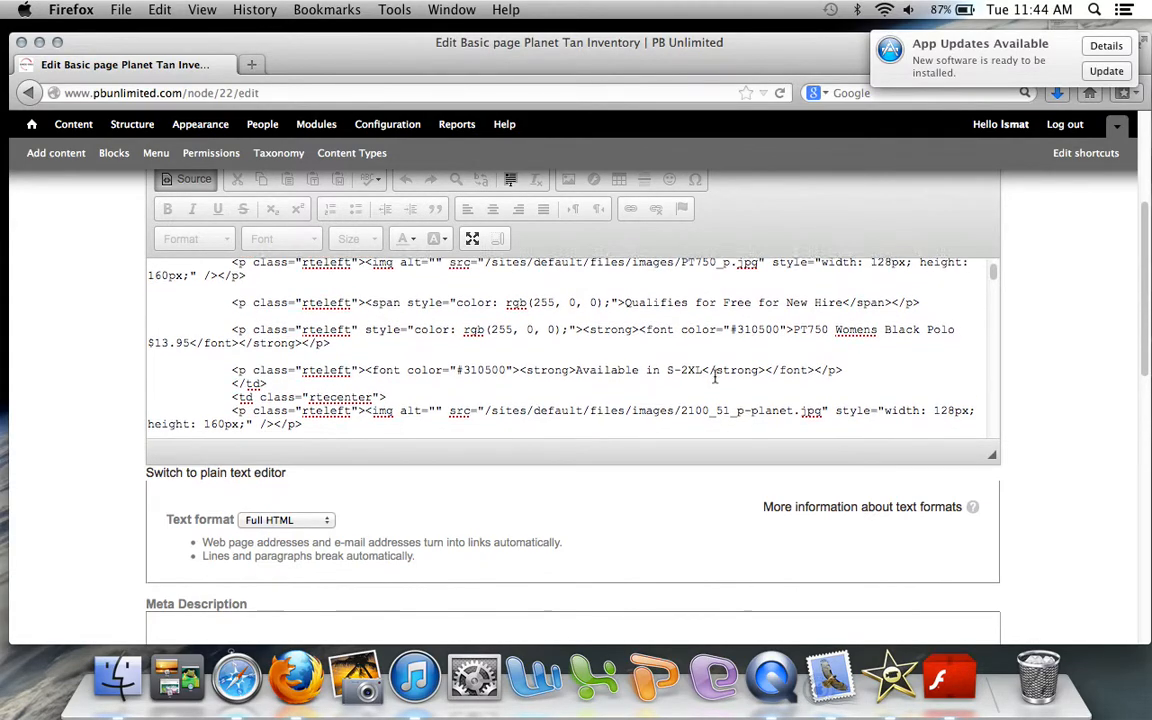
{"action": "scroll", "coordinate": [715, 377], "scroll_direction": "down", "scroll_amount": 1}
{"action": "scroll", "coordinate": [715, 377], "scroll_direction": "down", "scroll_amount": 2}
{"action": "scroll", "coordinate": [715, 377], "scroll_direction": "down", "scroll_amount": 1}
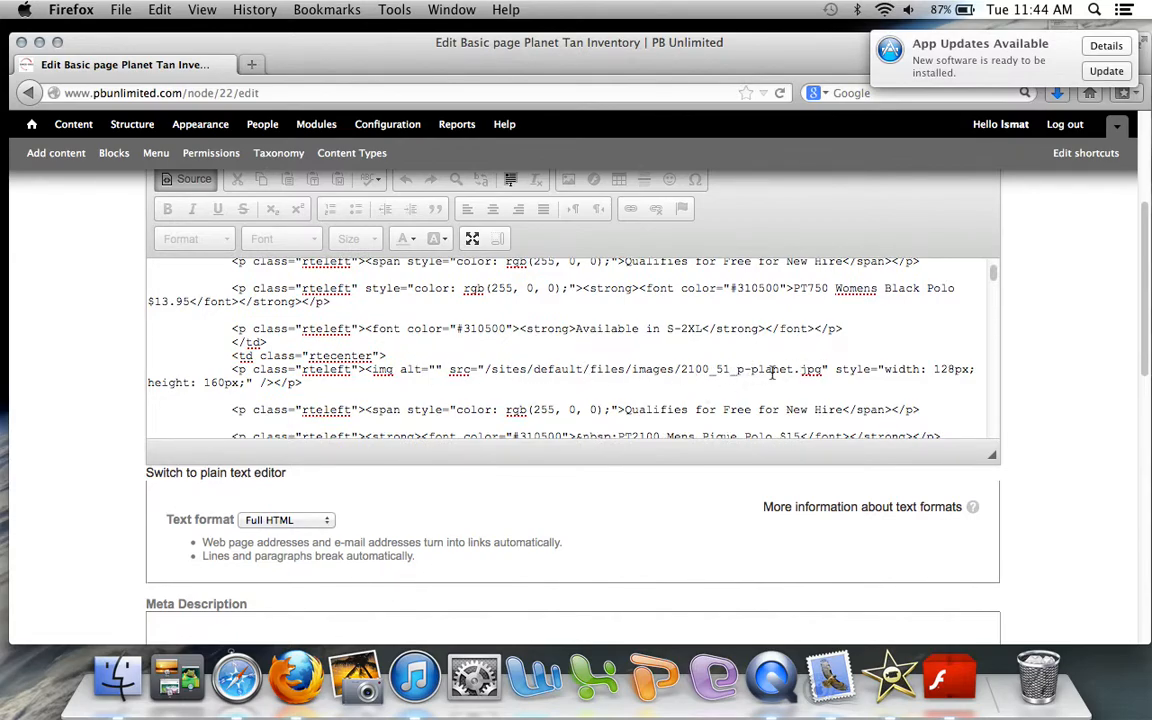
- Check the PT2100 Mens Pique Polo markup, switch to the visual editor and examine both black polo entries and their order forms
{"action": "scroll", "coordinate": [727, 420], "scroll_direction": "down", "scroll_amount": 2}
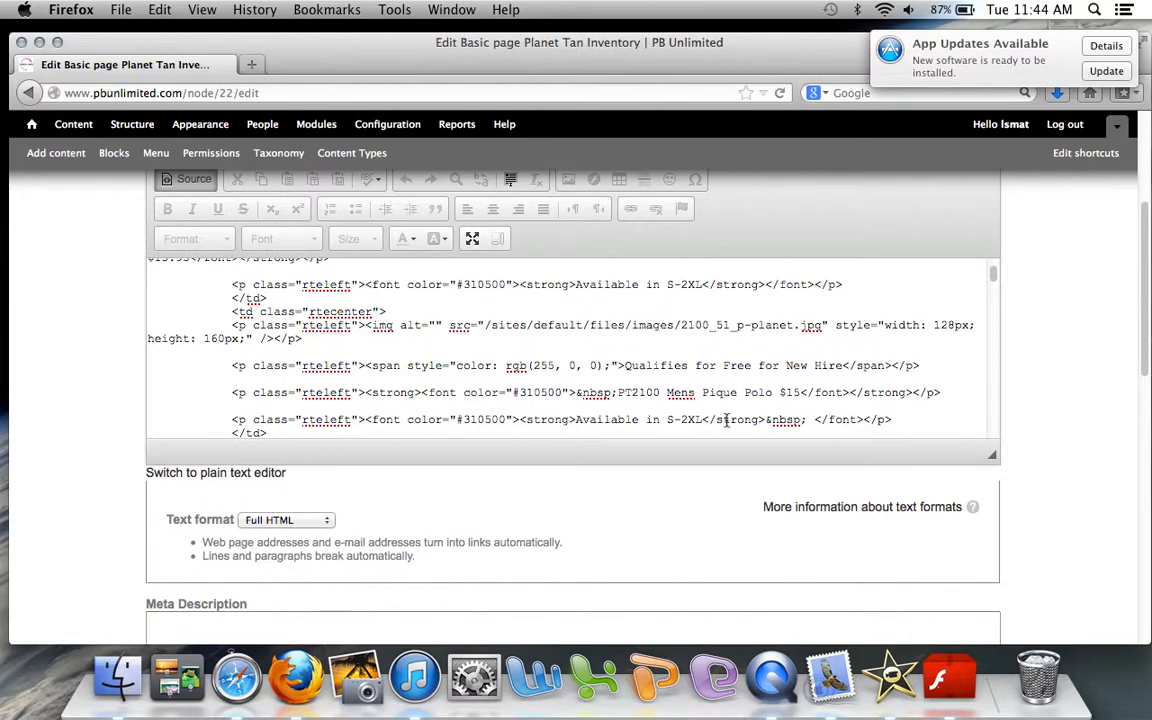
{"action": "scroll", "coordinate": [560, 390], "scroll_direction": "up", "scroll_amount": 3}
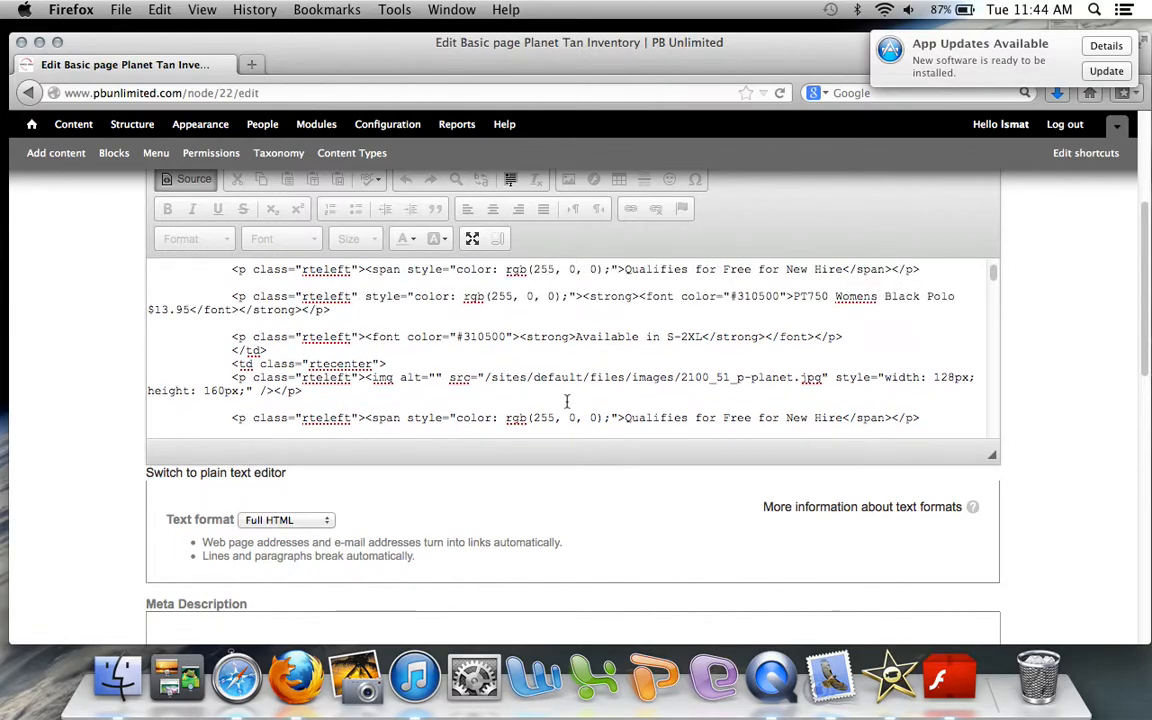
{"action": "left_click", "coordinate": [194, 184]}
{"action": "scroll", "coordinate": [364, 328], "scroll_direction": "down", "scroll_amount": 3}
{"action": "scroll", "coordinate": [363, 332], "scroll_direction": "down", "scroll_amount": 4}
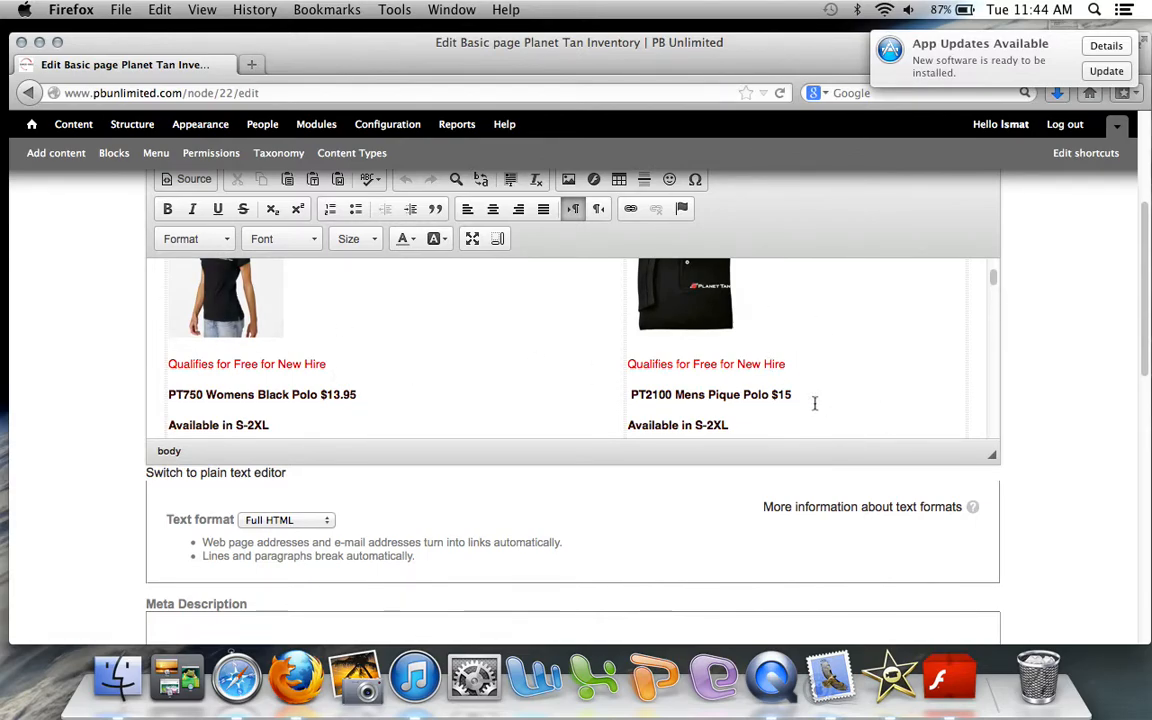
{"action": "scroll", "coordinate": [520, 385], "scroll_direction": "down", "scroll_amount": 2}
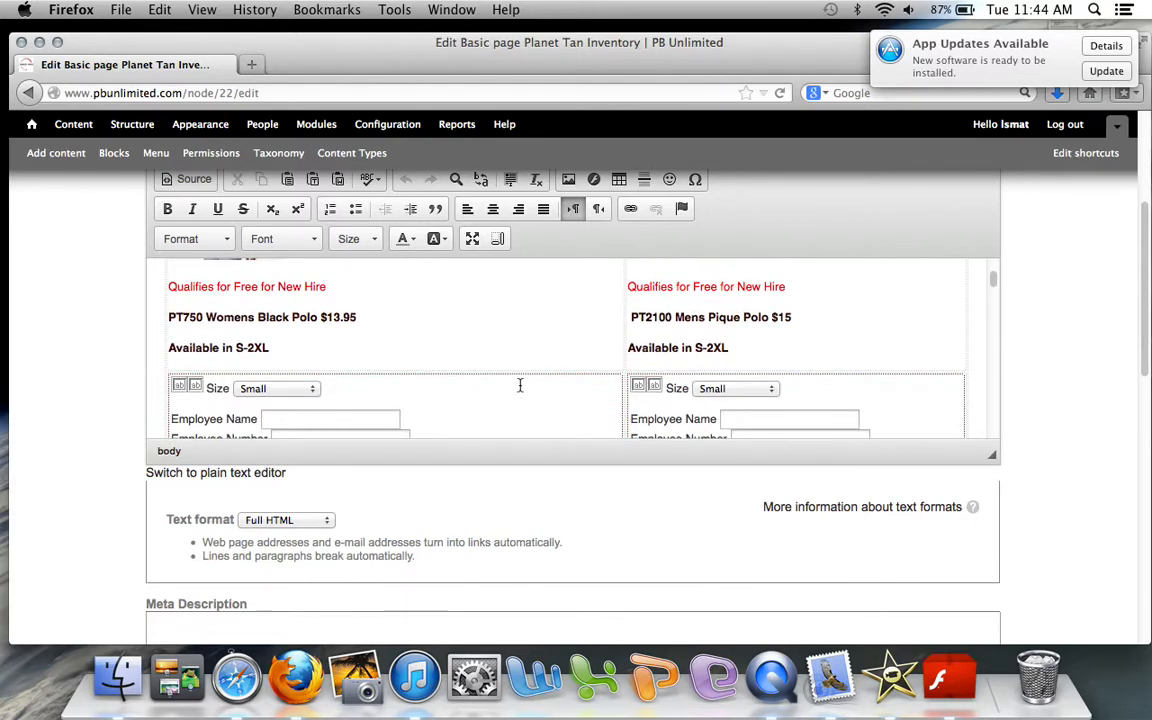
{"action": "scroll", "coordinate": [520, 385], "scroll_direction": "down", "scroll_amount": 2}
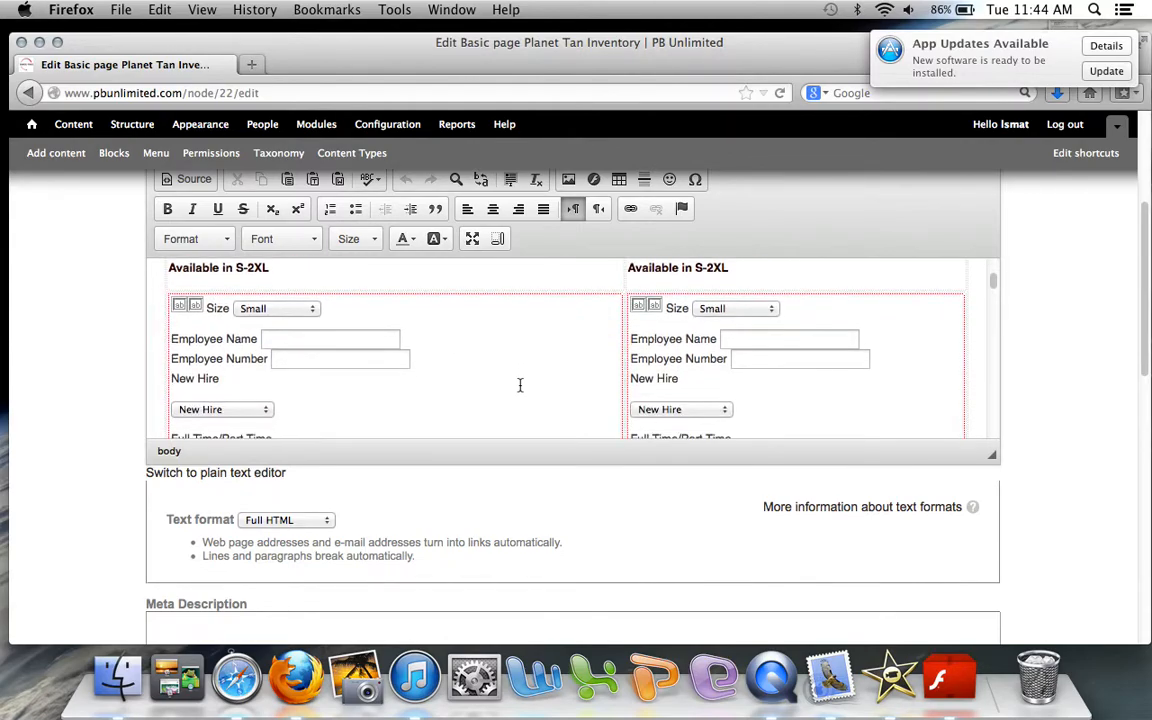
{"action": "scroll", "coordinate": [474, 384], "scroll_direction": "down", "scroll_amount": 10}
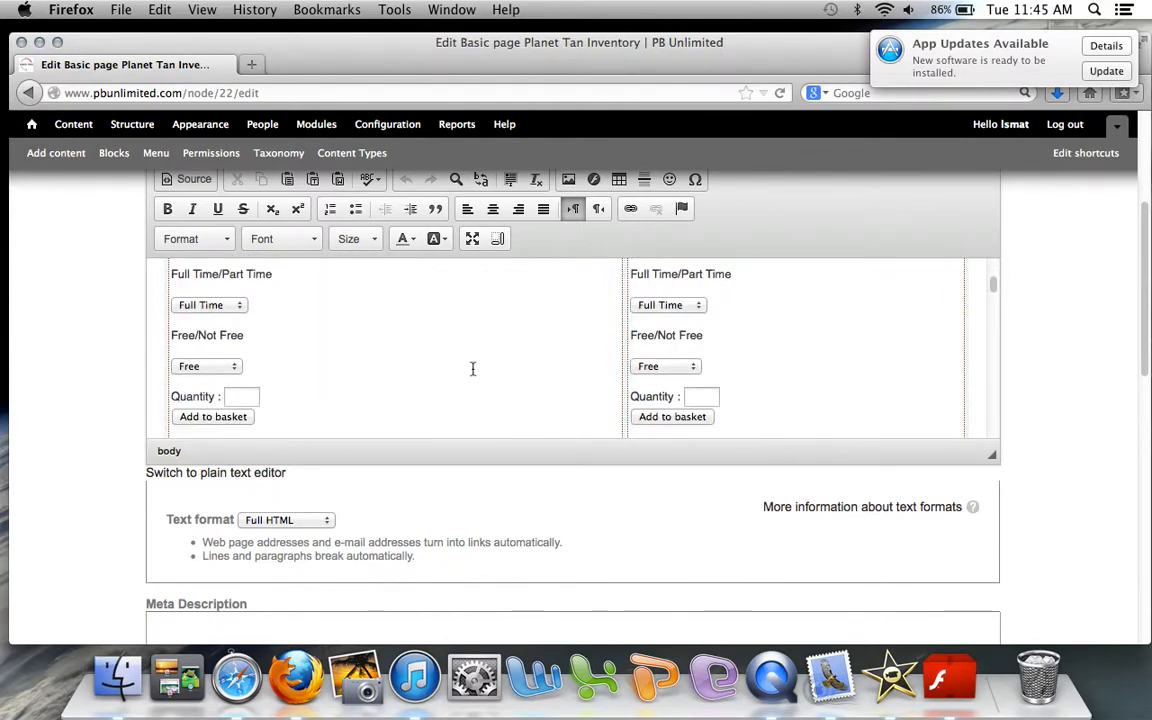
{"action": "scroll", "coordinate": [470, 368], "scroll_direction": "up", "scroll_amount": 2}
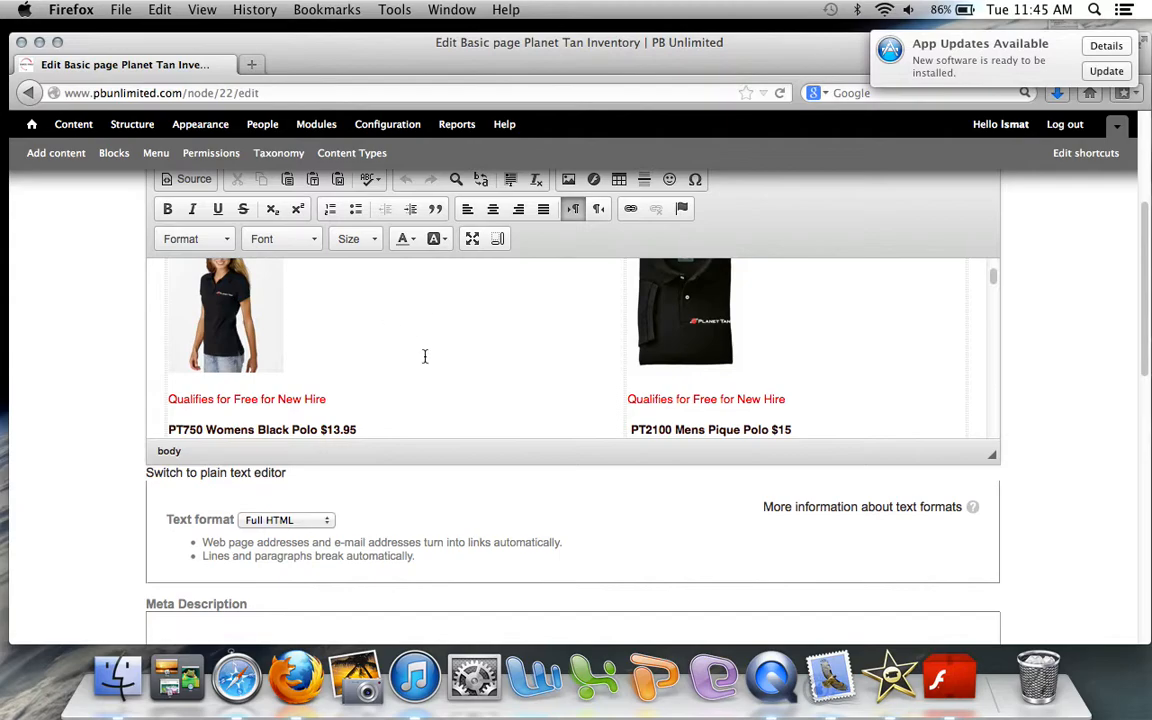
{"action": "scroll", "coordinate": [482, 310], "scroll_direction": "down", "scroll_amount": 10}
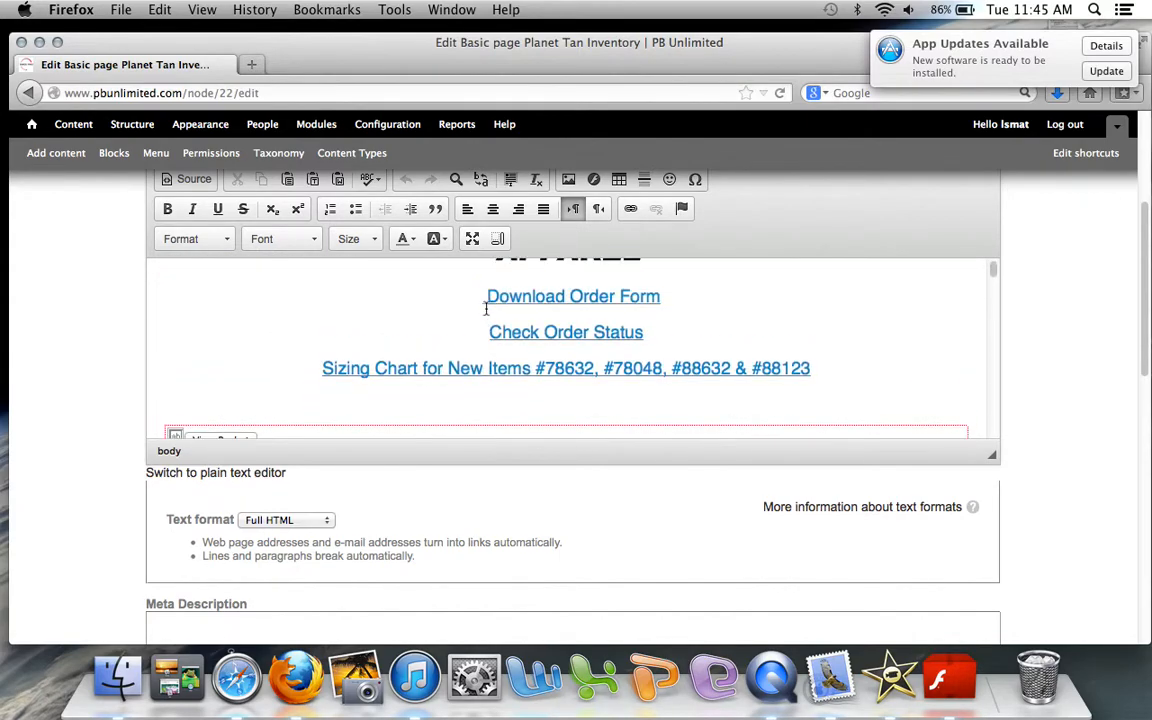
{"action": "scroll", "coordinate": [486, 308], "scroll_direction": "up", "scroll_amount": 2}
- Return to the HTML source and locate where the first polo product row closes and the order form row opens
{"action": "left_click", "coordinate": [200, 182]}
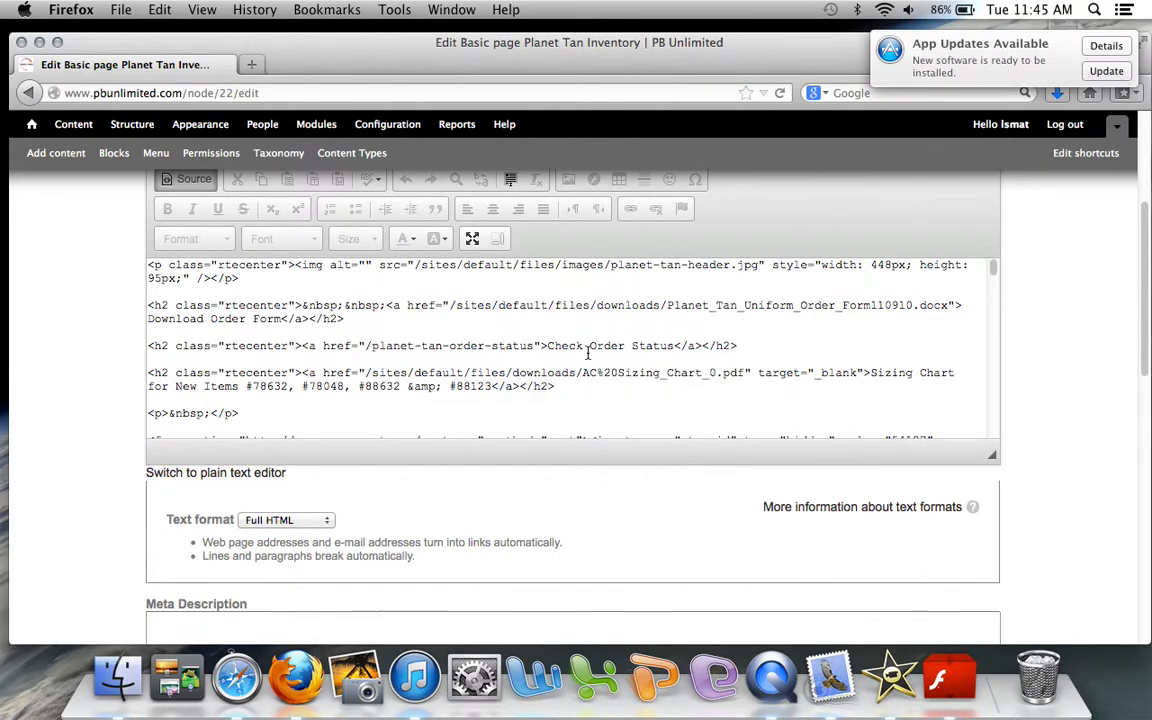
{"action": "scroll", "coordinate": [588, 352], "scroll_direction": "down", "scroll_amount": 10}
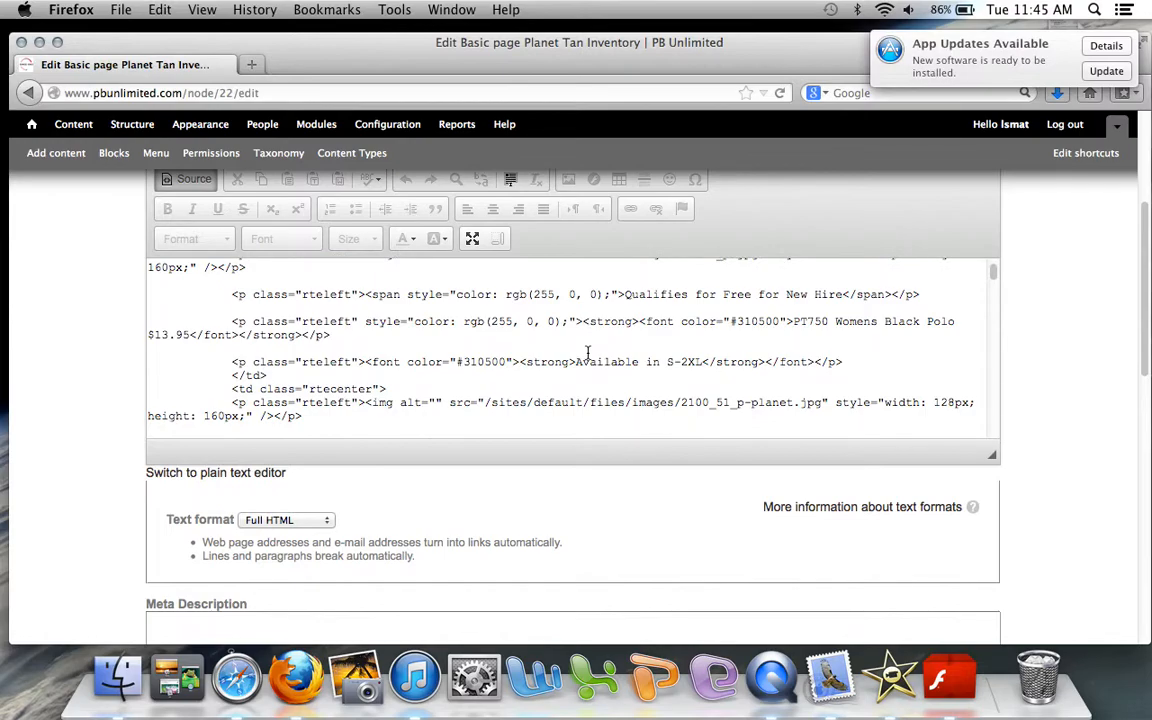
{"action": "scroll", "coordinate": [588, 352], "scroll_direction": "down", "scroll_amount": 2}
{"action": "scroll", "coordinate": [588, 352], "scroll_direction": "down", "scroll_amount": 1}
{"action": "scroll", "coordinate": [588, 352], "scroll_direction": "down", "scroll_amount": 3}
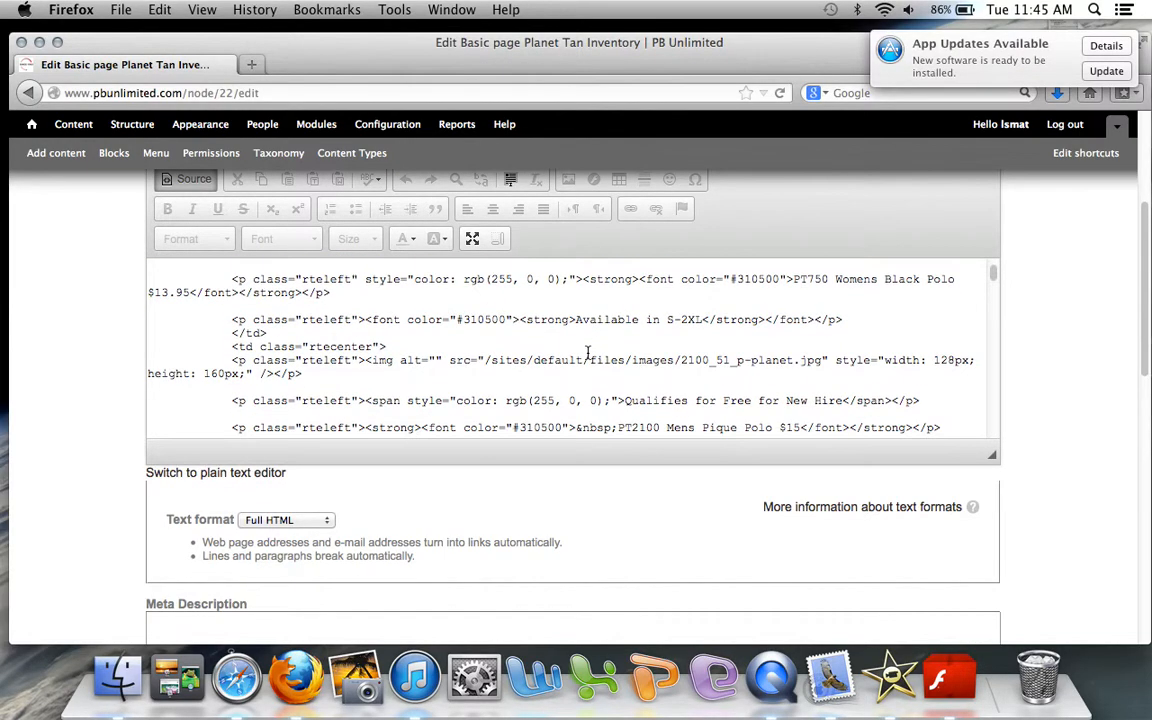
{"action": "scroll", "coordinate": [588, 352], "scroll_direction": "down", "scroll_amount": 2}
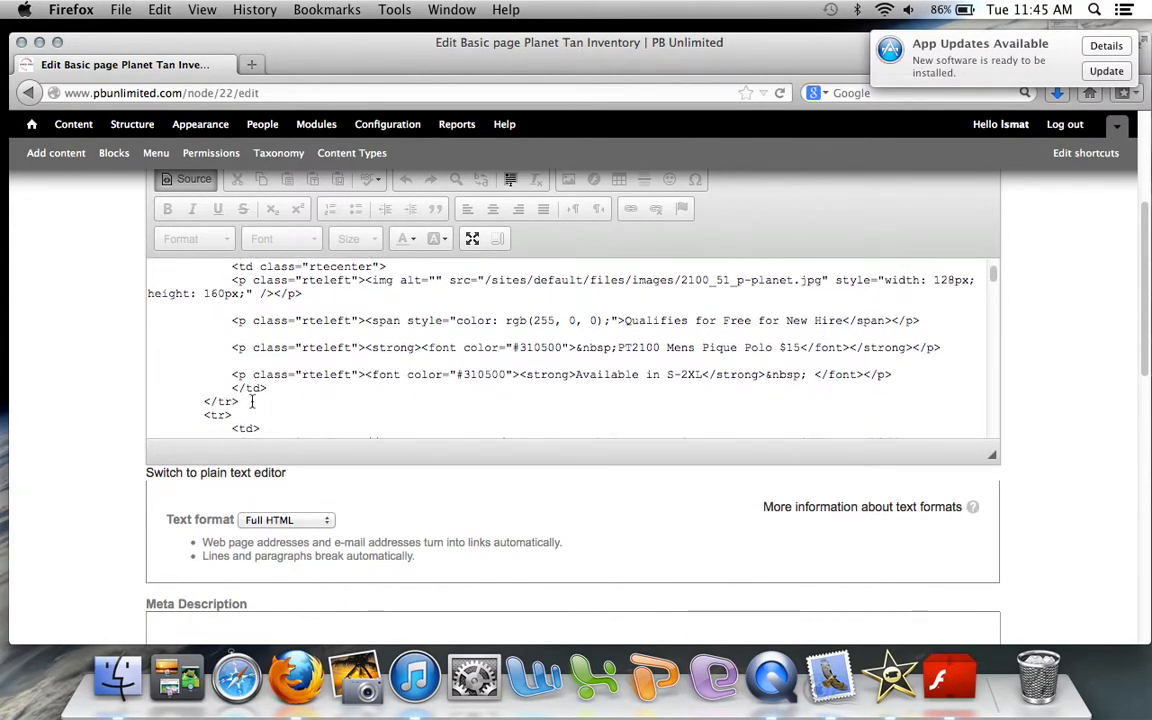
{"action": "left_click_drag", "start_coordinate": [238, 402], "coordinate": [185, 419]}
{"action": "left_click", "coordinate": [235, 413]}
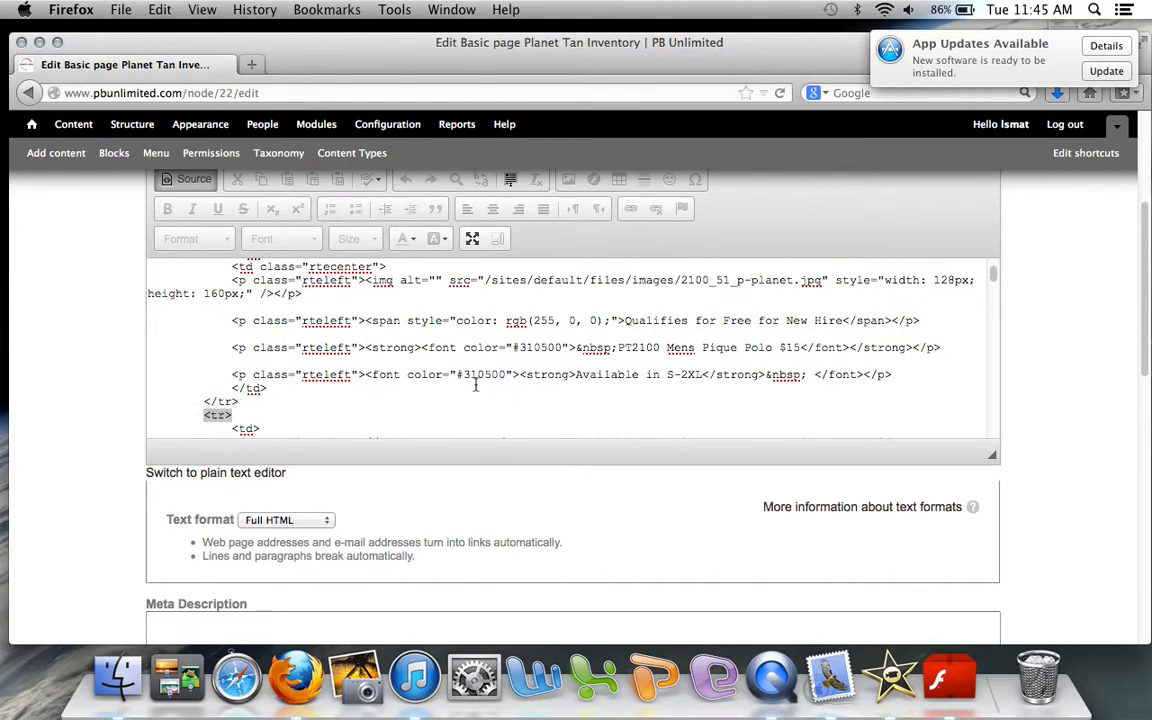
{"action": "scroll", "coordinate": [476, 385], "scroll_direction": "down", "scroll_amount": 3}
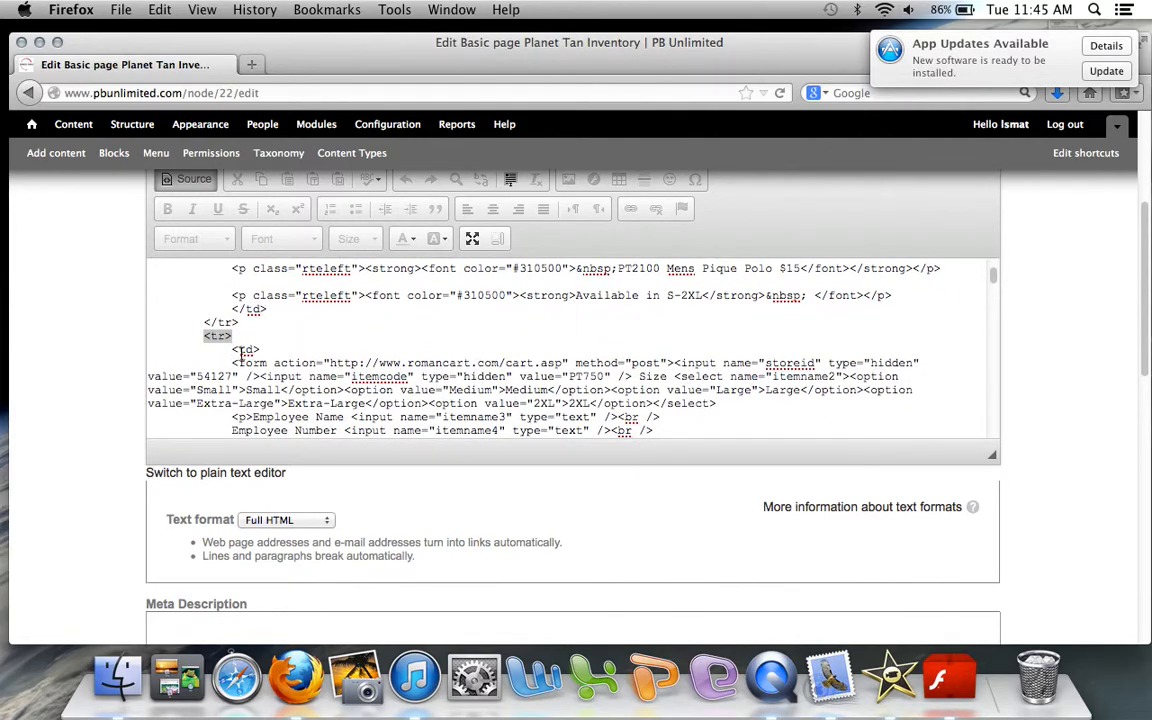
- Highlight and examine the PT750 order form markup inside its table cell
{"action": "left_click_drag", "start_coordinate": [230, 366], "coordinate": [510, 323]}
{"action": "scroll", "coordinate": [510, 323], "scroll_direction": "up", "scroll_amount": 2}
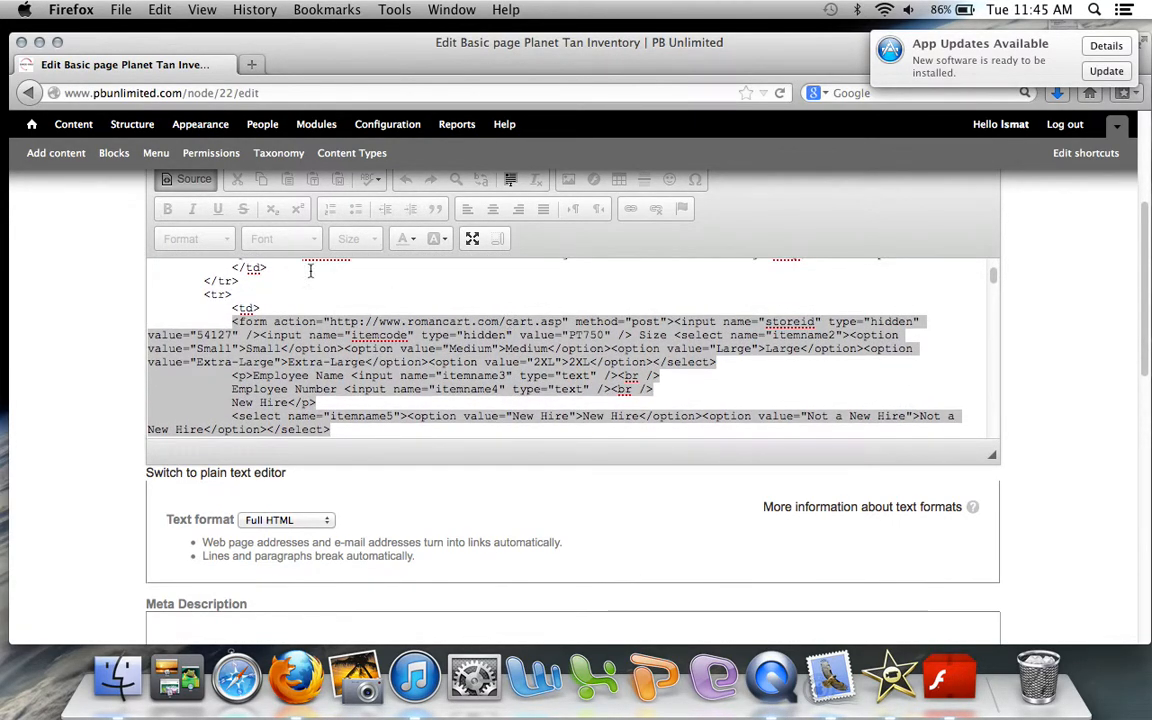
{"action": "left_click", "coordinate": [291, 297]}
{"action": "left_click", "coordinate": [273, 307]}
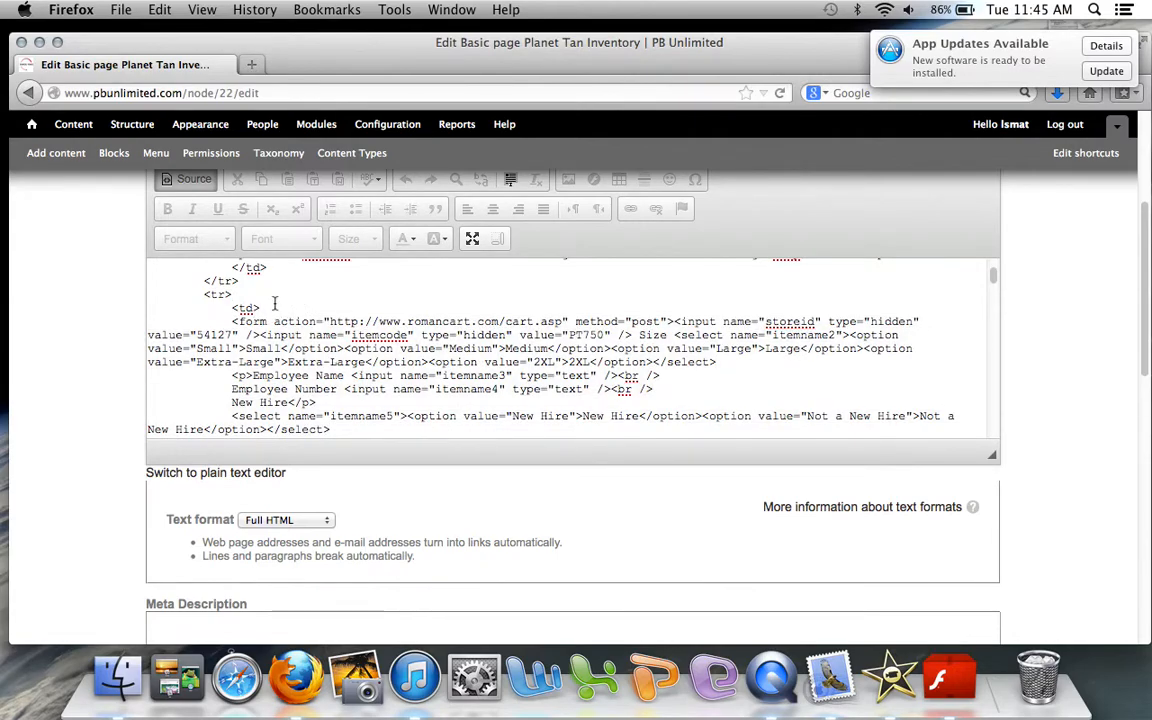
- Search the source for "/td" and highlight the PT750 Womens Black Polo markup from its row tag to the cell's end
{"action": "key", "text": "super+f"}
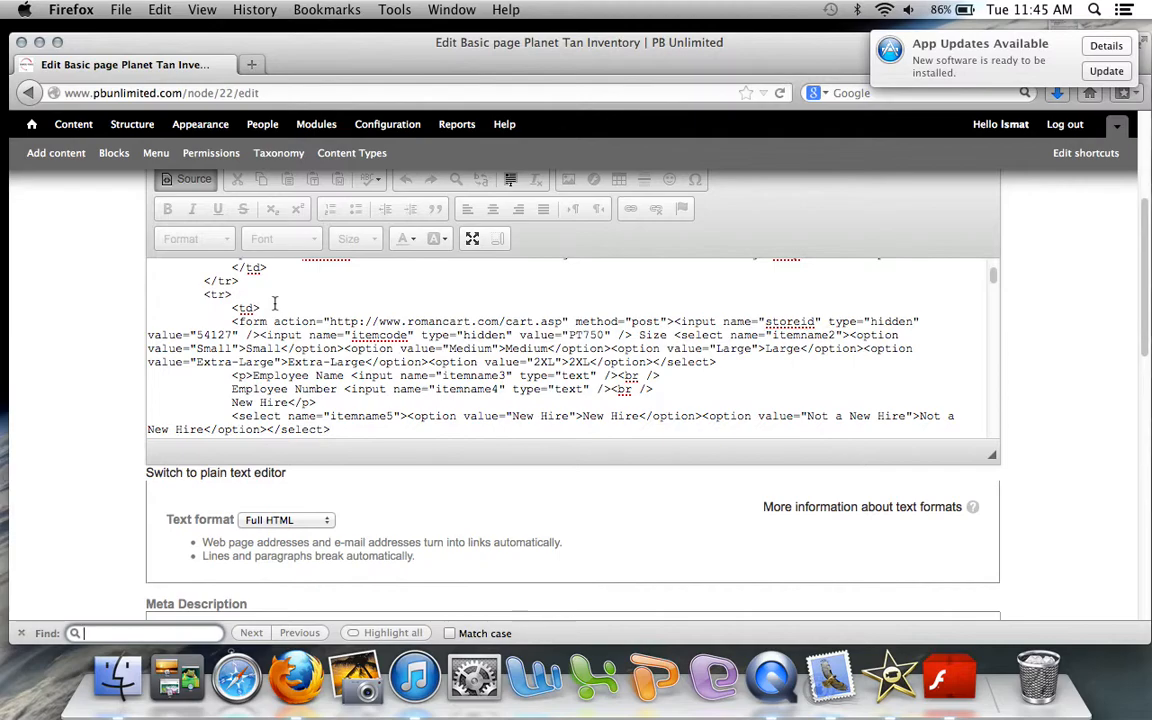
{"action": "type", "text": "/td"}
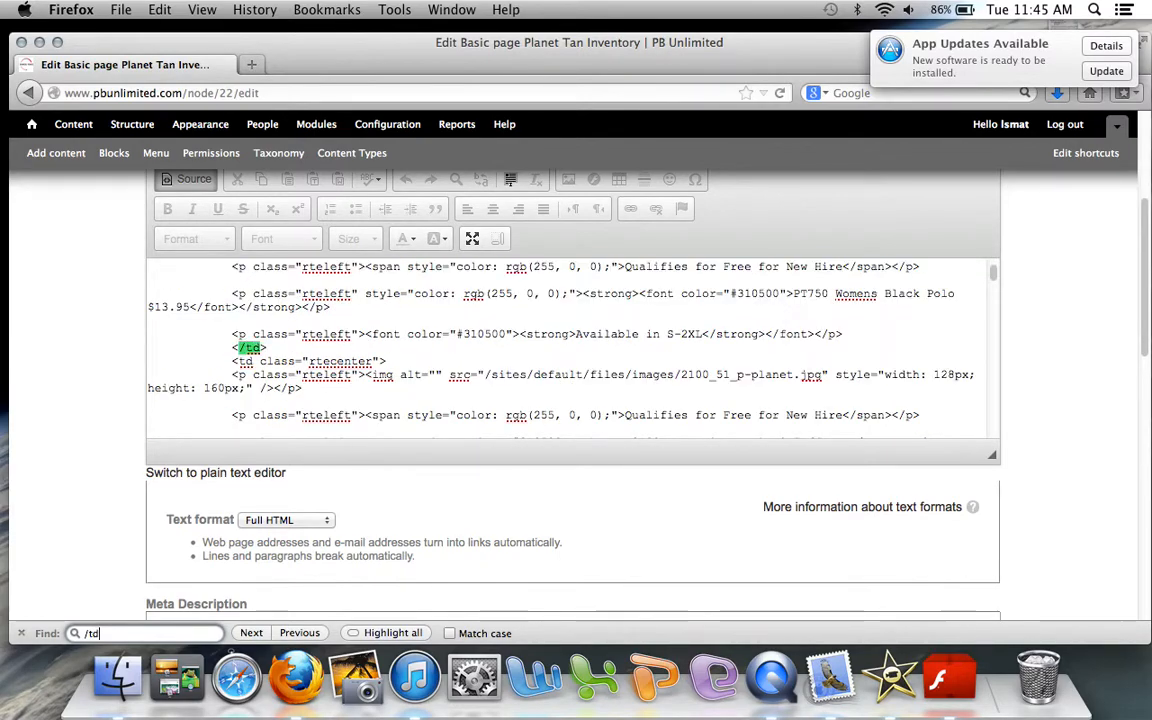
{"action": "left_click_drag", "start_coordinate": [864, 328], "coordinate": [433, 421]}
{"action": "scroll", "coordinate": [433, 420], "scroll_direction": "up", "scroll_amount": 1}
{"action": "scroll", "coordinate": [433, 420], "scroll_direction": "down", "scroll_amount": 4}
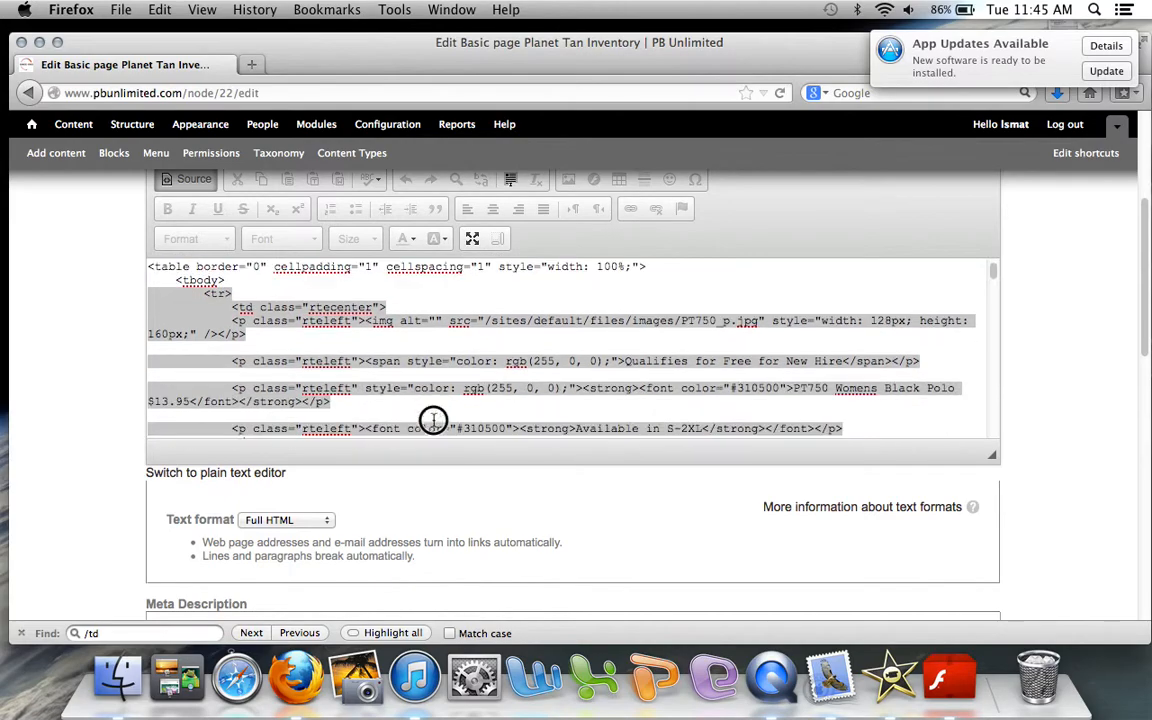
{"action": "scroll", "coordinate": [433, 420], "scroll_direction": "down", "scroll_amount": 3}
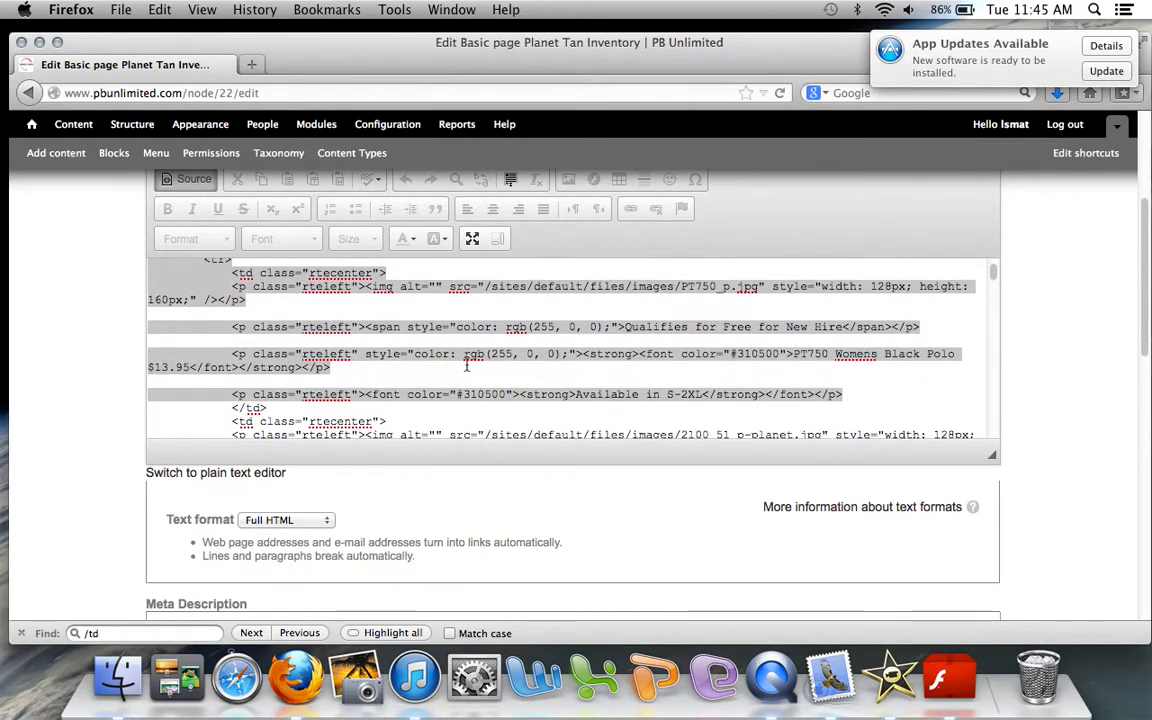
{"action": "left_click", "coordinate": [466, 366]}
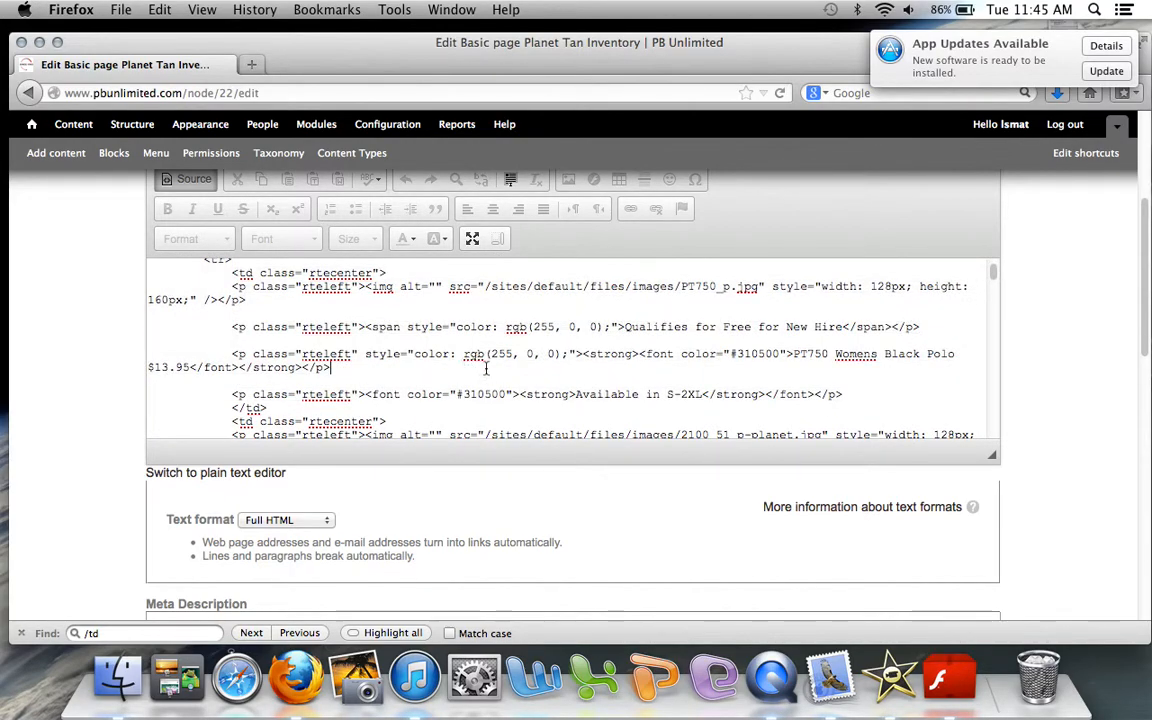
- Switch back to the visual editor and change the PT750 Womens Black Polo price to $15.95
{"action": "left_click", "coordinate": [194, 180]}
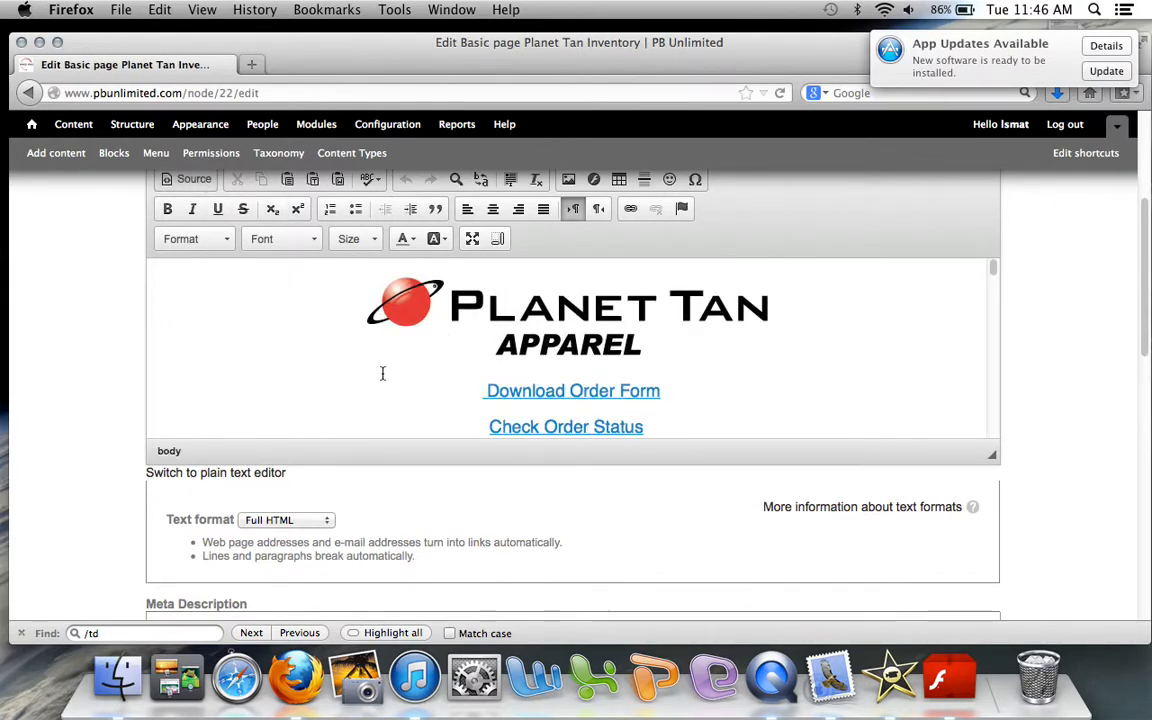
{"action": "scroll", "coordinate": [382, 373], "scroll_direction": "down", "scroll_amount": 3}
{"action": "scroll", "coordinate": [382, 373], "scroll_direction": "down", "scroll_amount": 10}
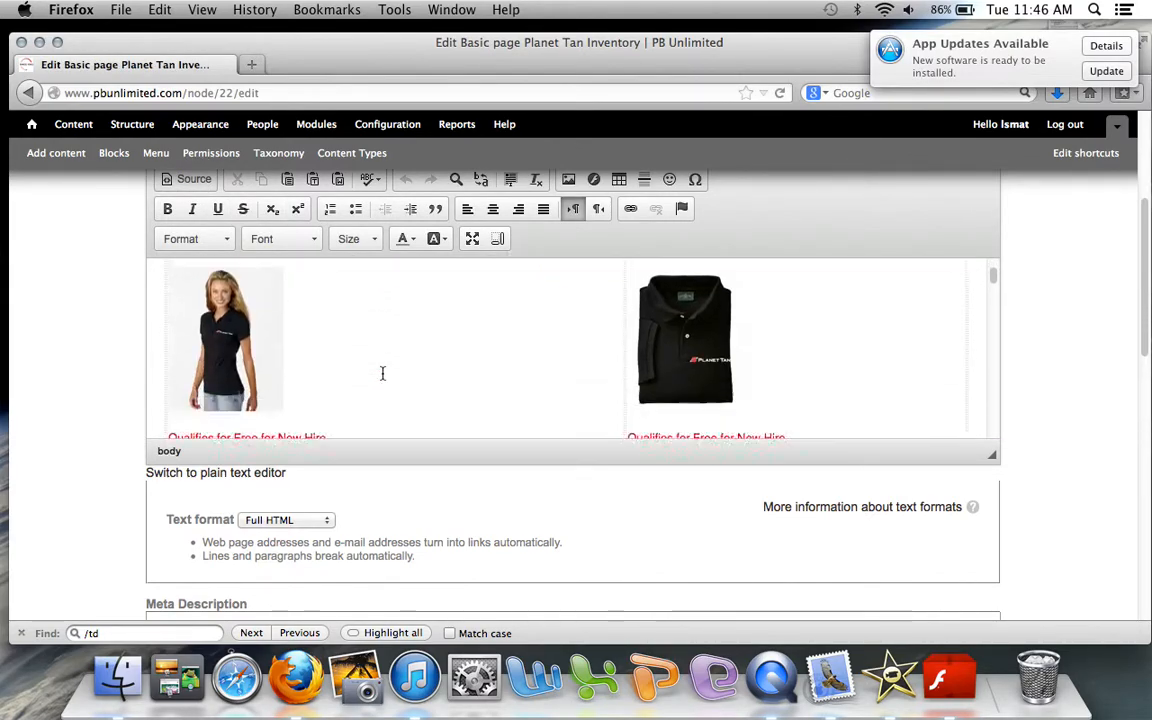
{"action": "scroll", "coordinate": [382, 375], "scroll_direction": "down", "scroll_amount": 8}
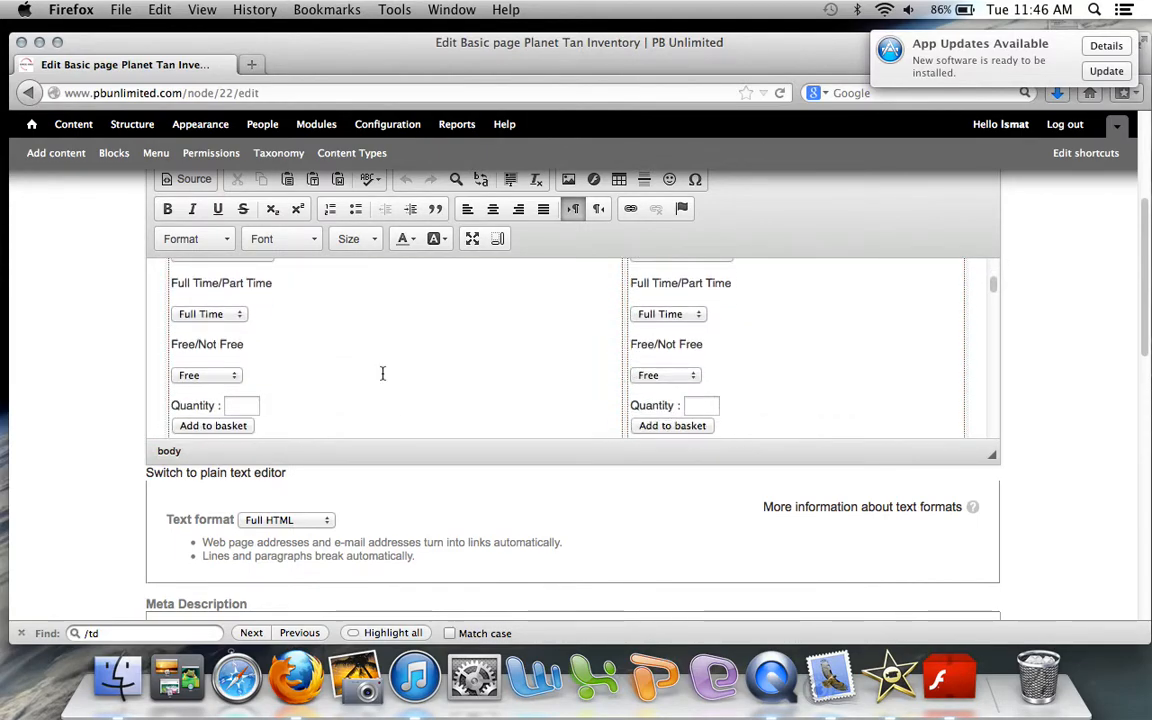
{"action": "scroll", "coordinate": [382, 373], "scroll_direction": "up", "scroll_amount": 2}
{"action": "scroll", "coordinate": [382, 373], "scroll_direction": "up", "scroll_amount": 3}
{"action": "scroll", "coordinate": [382, 373], "scroll_direction": "down", "scroll_amount": 1}
{"action": "scroll", "coordinate": [382, 373], "scroll_direction": "down", "scroll_amount": 1}
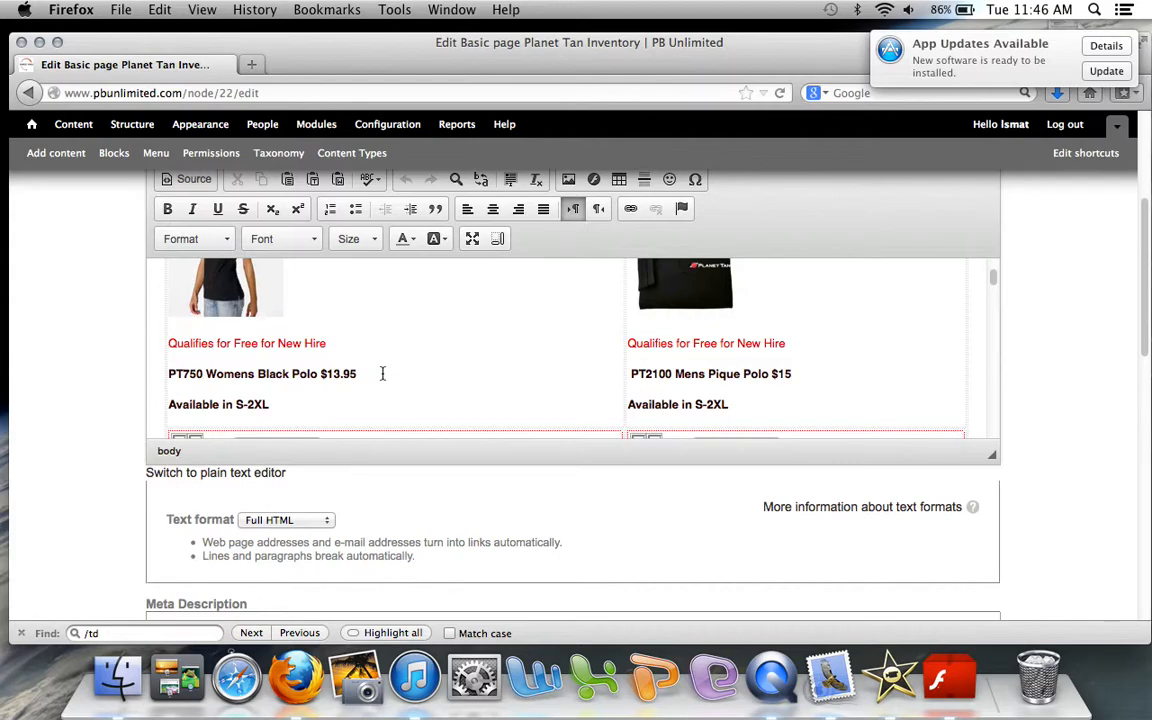
{"action": "left_click", "coordinate": [339, 375]}
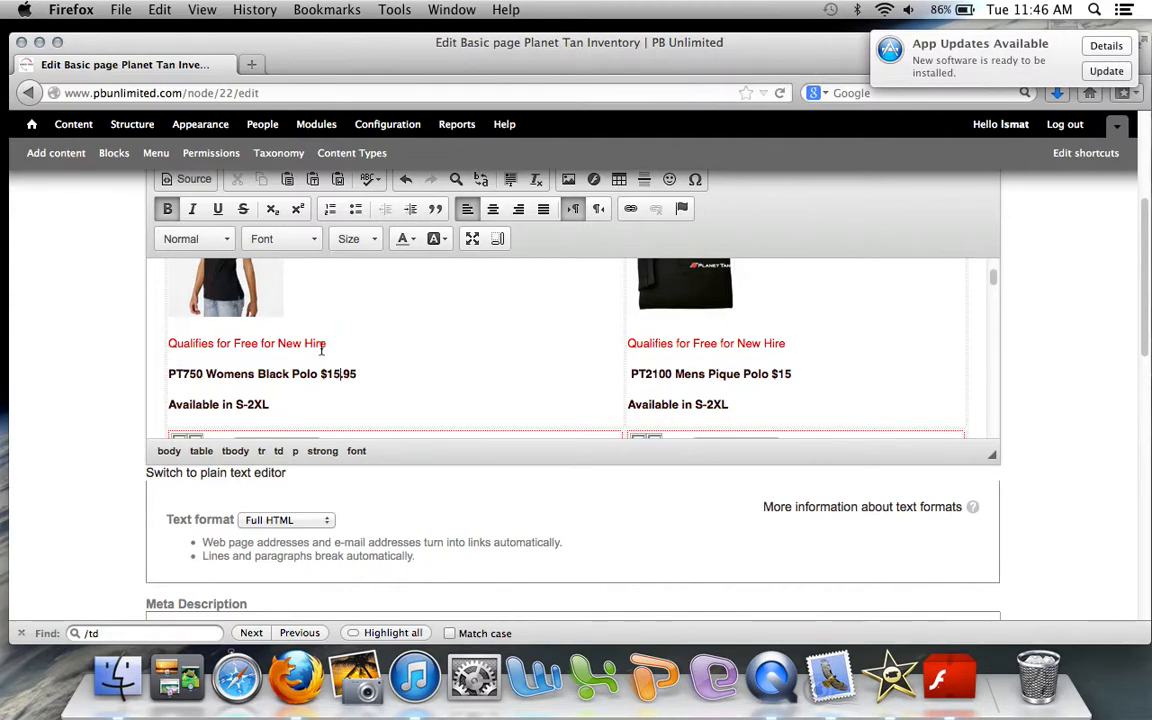
- Replace the PT750 Womens Black Polo image with 18600bk.jpg from the server's images folder, using its 114 × 114 size
{"action": "scroll", "coordinate": [329, 347], "scroll_direction": "down", "scroll_amount": 4}
{"action": "scroll", "coordinate": [328, 349], "scroll_direction": "up", "scroll_amount": 9}
{"action": "scroll", "coordinate": [328, 349], "scroll_direction": "up", "scroll_amount": 1}
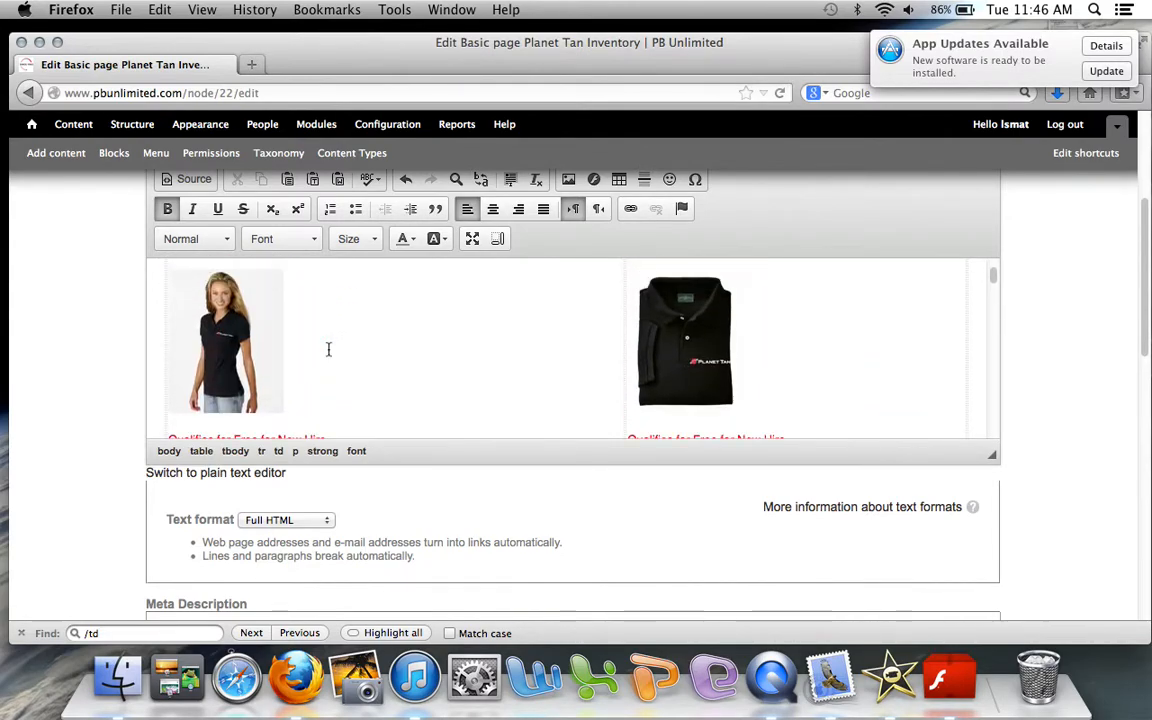
{"action": "left_click", "coordinate": [225, 335]}
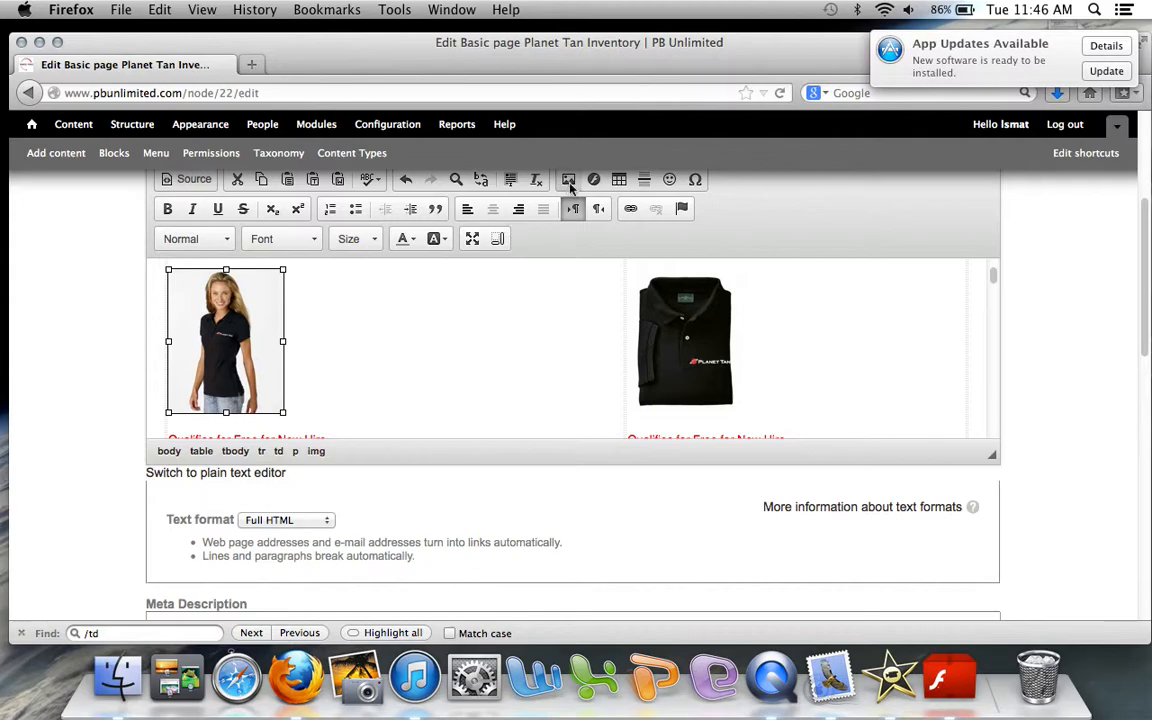
{"action": "left_click", "coordinate": [568, 179]}
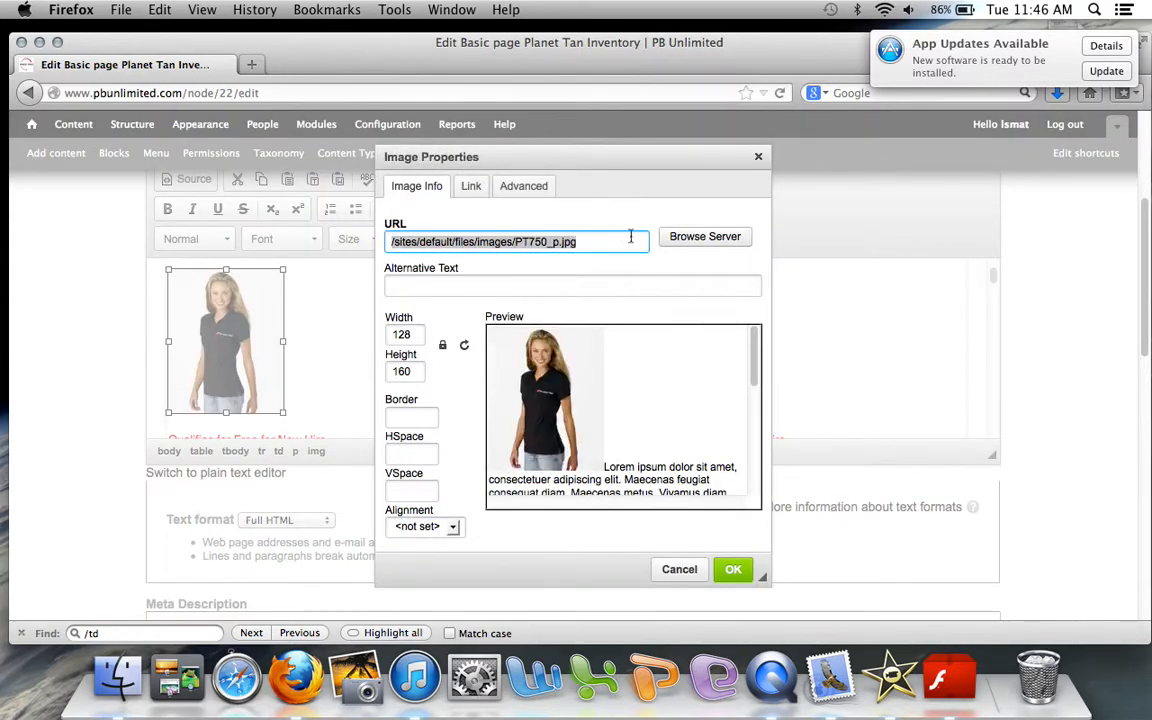
{"action": "left_click", "coordinate": [706, 237]}
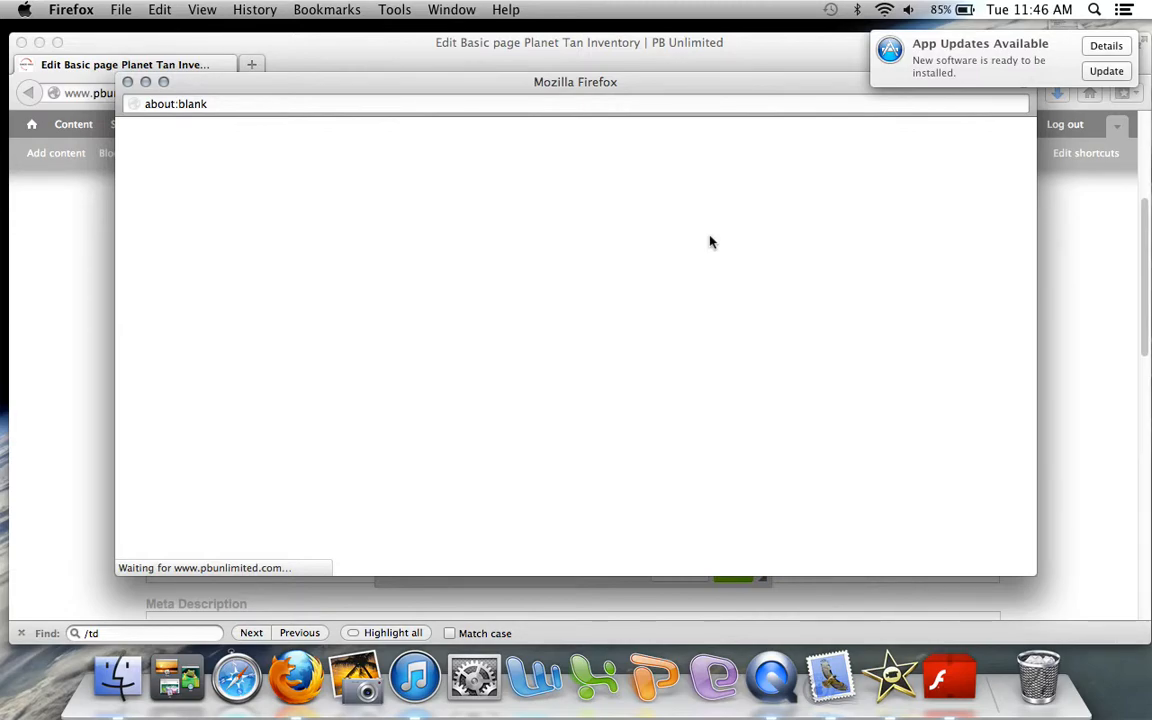
{"action": "left_click_drag", "start_coordinate": [1047, 68], "coordinate": [1150, 66]}
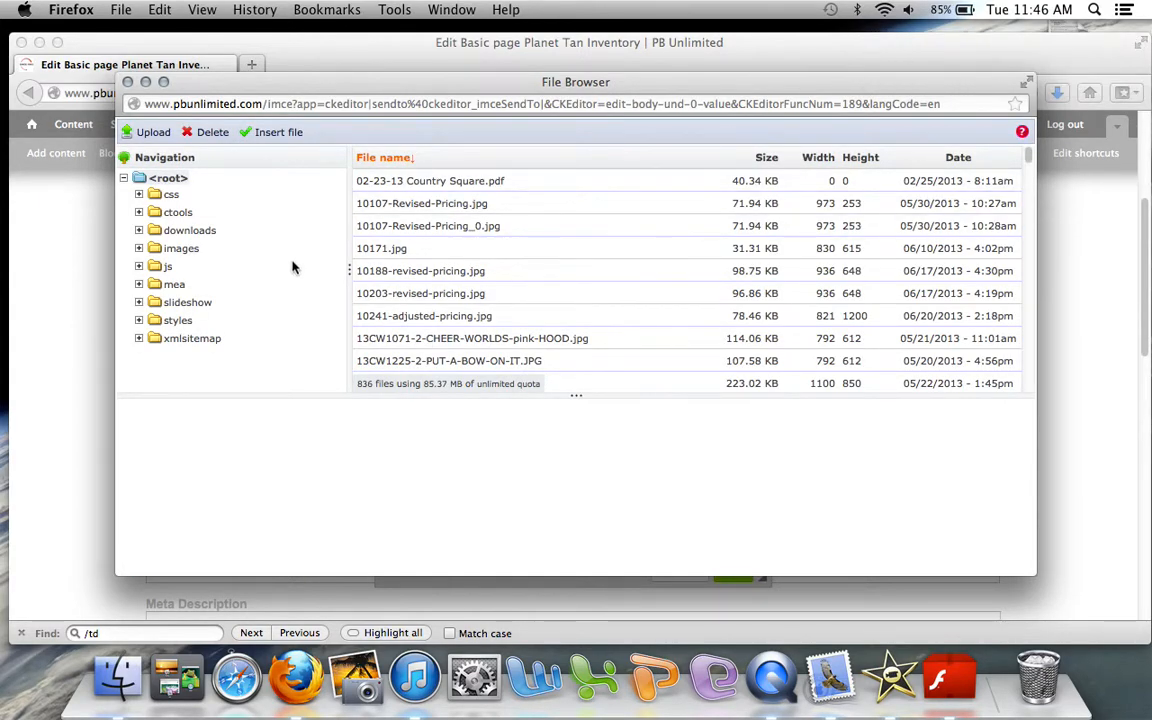
{"action": "left_click", "coordinate": [186, 251]}
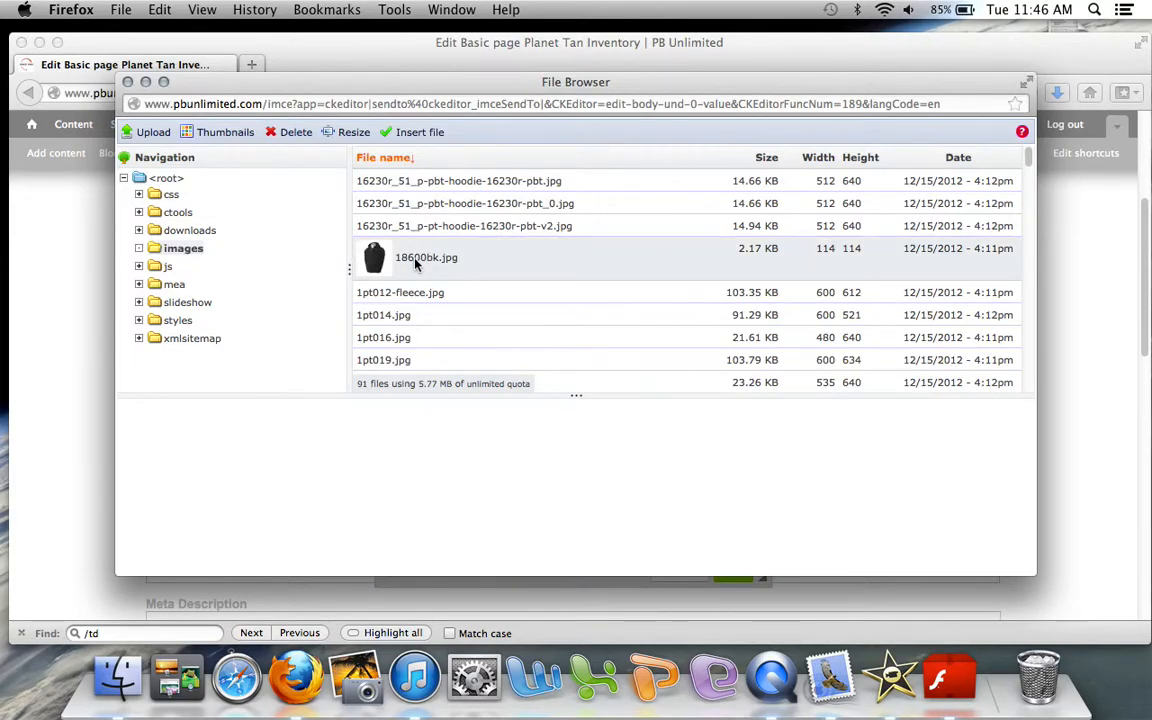
{"action": "left_click", "coordinate": [416, 263]}
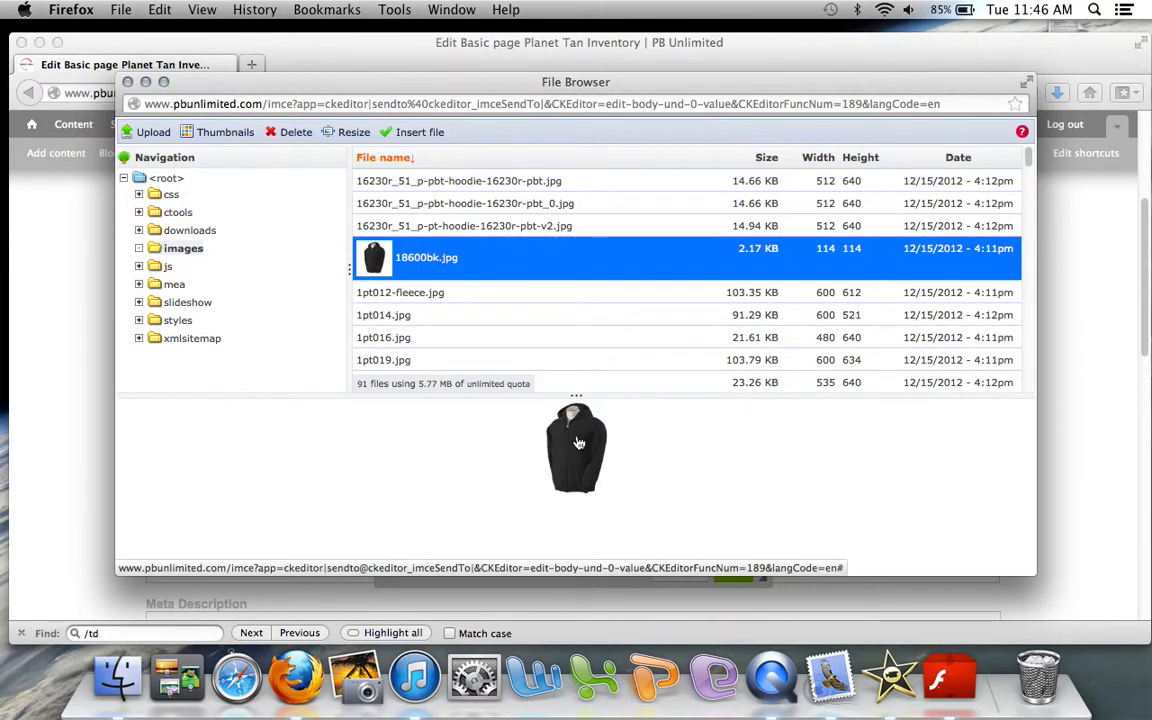
{"action": "left_click", "coordinate": [570, 425]}
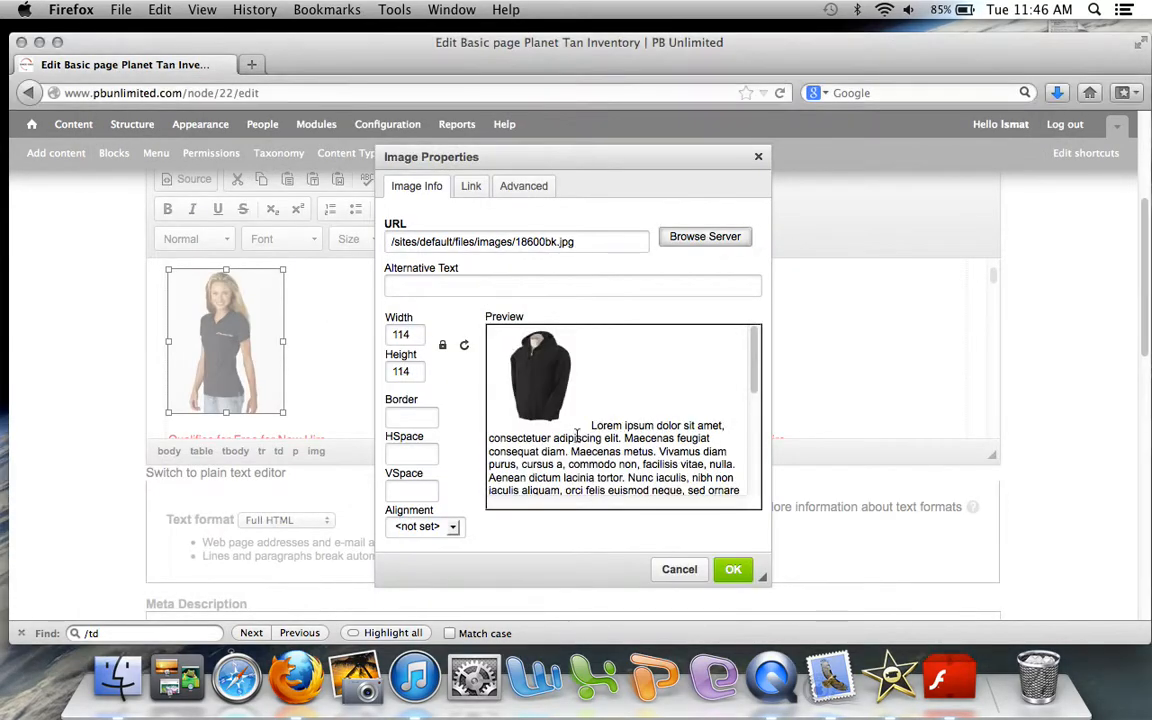
{"action": "left_click", "coordinate": [738, 569]}
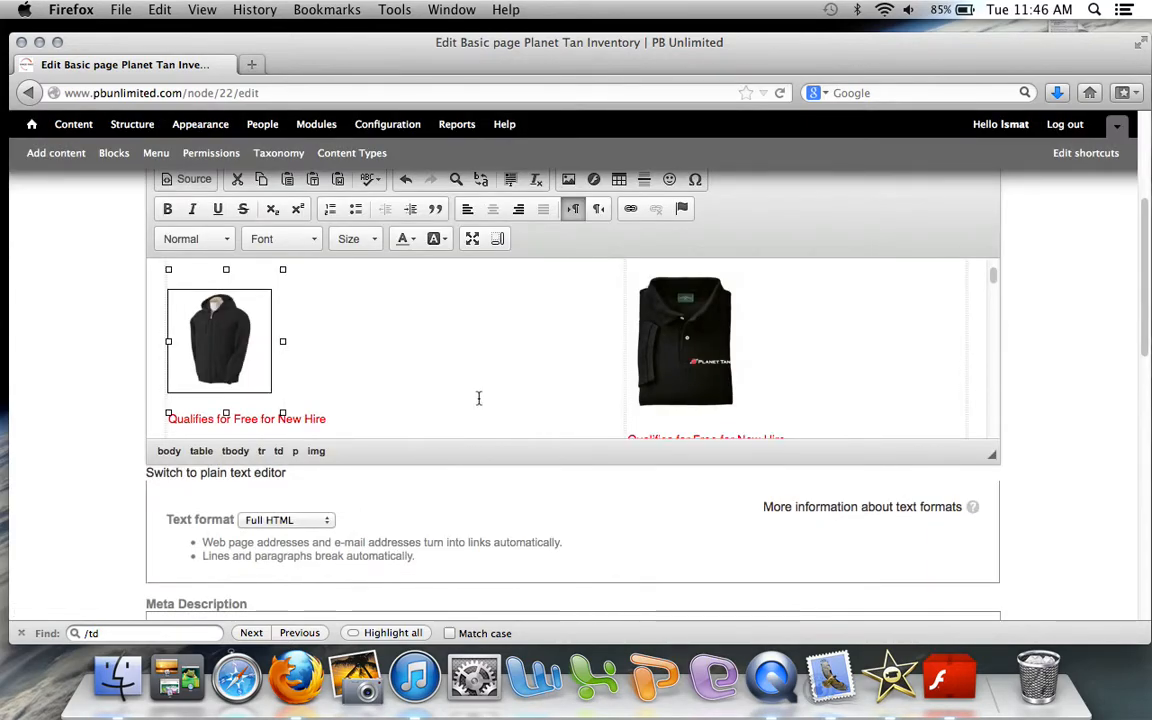
- Review the PT750 and PT2100 product cells, from their images and prices through the order form fields
{"action": "scroll", "coordinate": [476, 390], "scroll_direction": "down", "scroll_amount": 5}
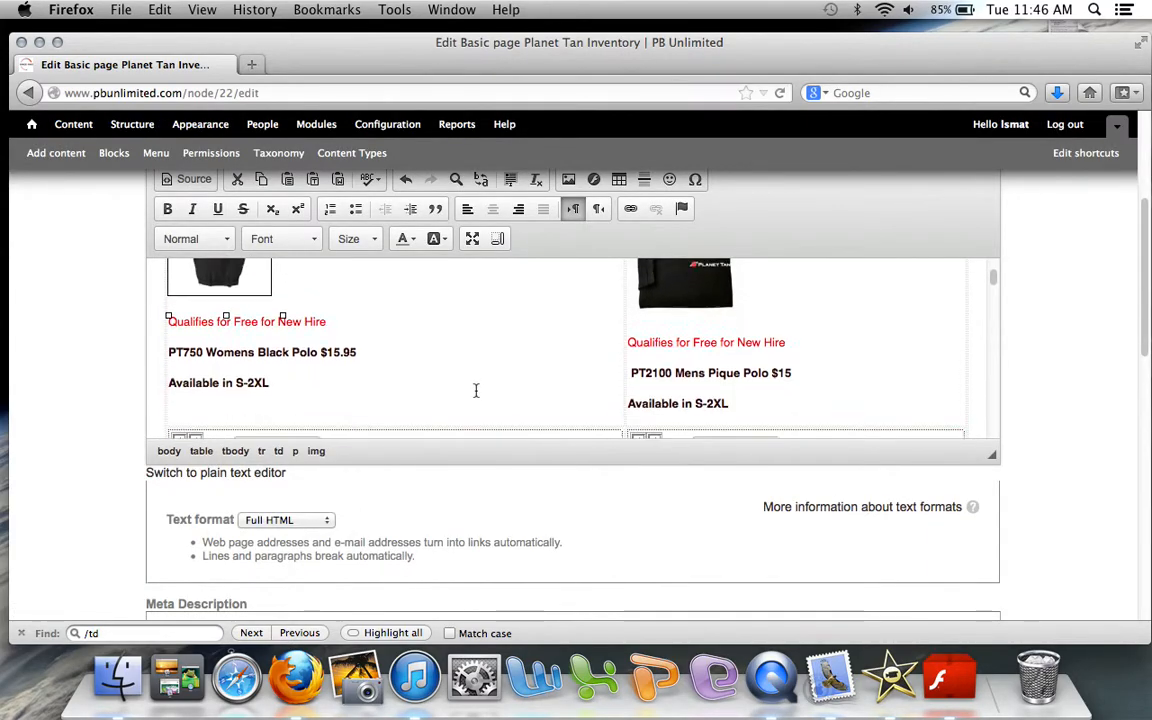
{"action": "scroll", "coordinate": [476, 390], "scroll_direction": "up", "scroll_amount": 4}
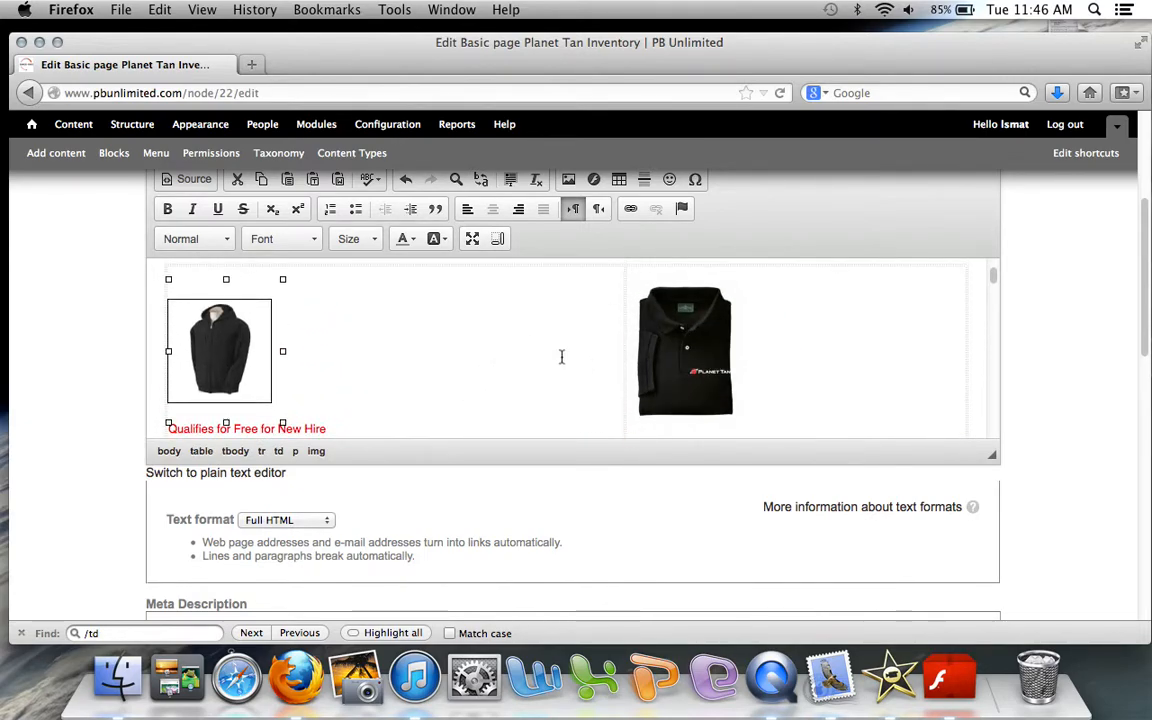
{"action": "scroll", "coordinate": [558, 357], "scroll_direction": "down", "scroll_amount": 3}
{"action": "scroll", "coordinate": [561, 357], "scroll_direction": "up", "scroll_amount": 3}
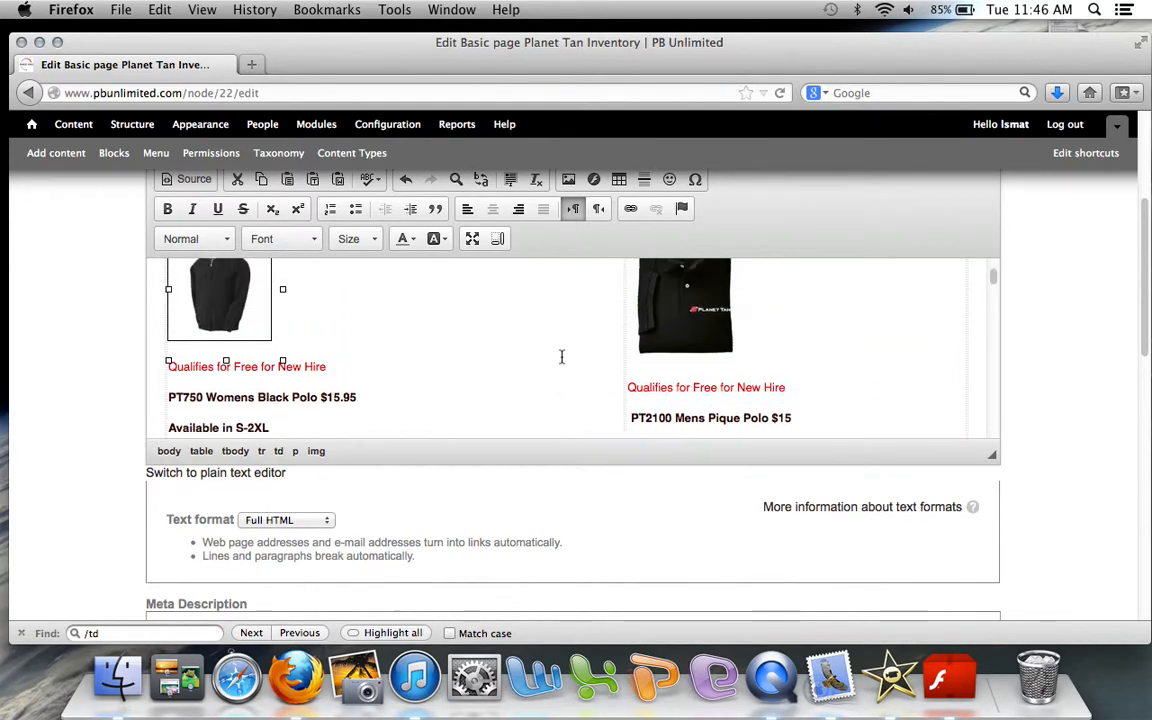
{"action": "scroll", "coordinate": [561, 357], "scroll_direction": "down", "scroll_amount": 1}
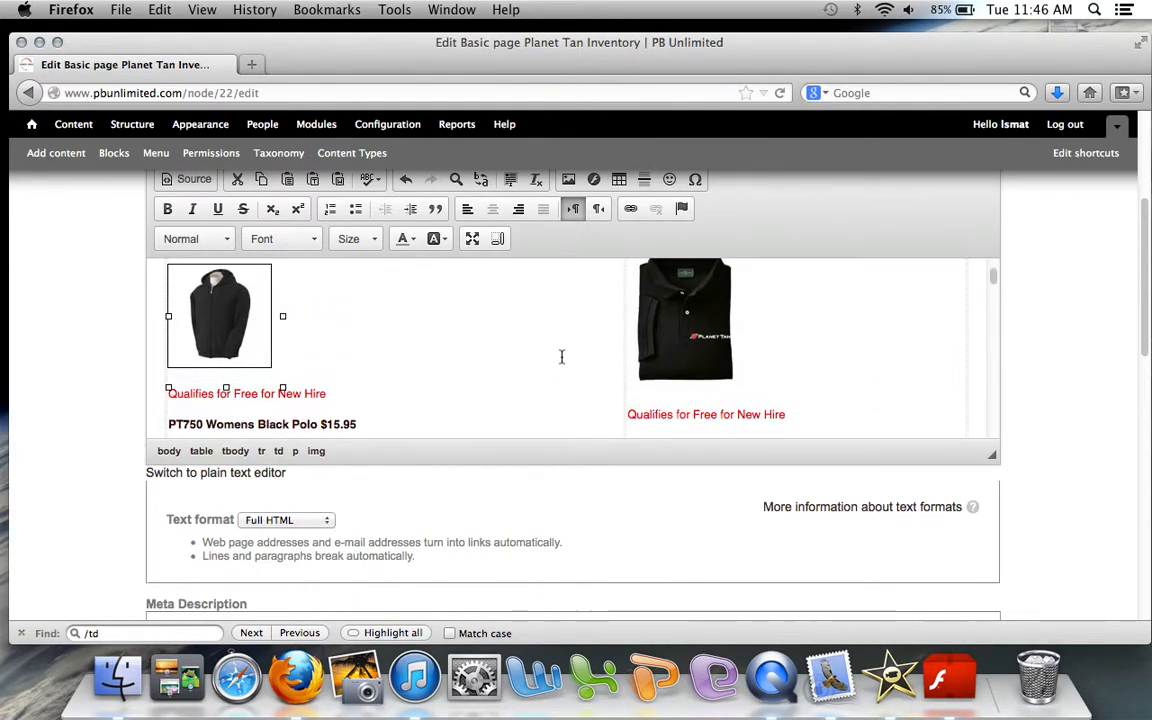
{"action": "scroll", "coordinate": [561, 357], "scroll_direction": "down", "scroll_amount": 5}
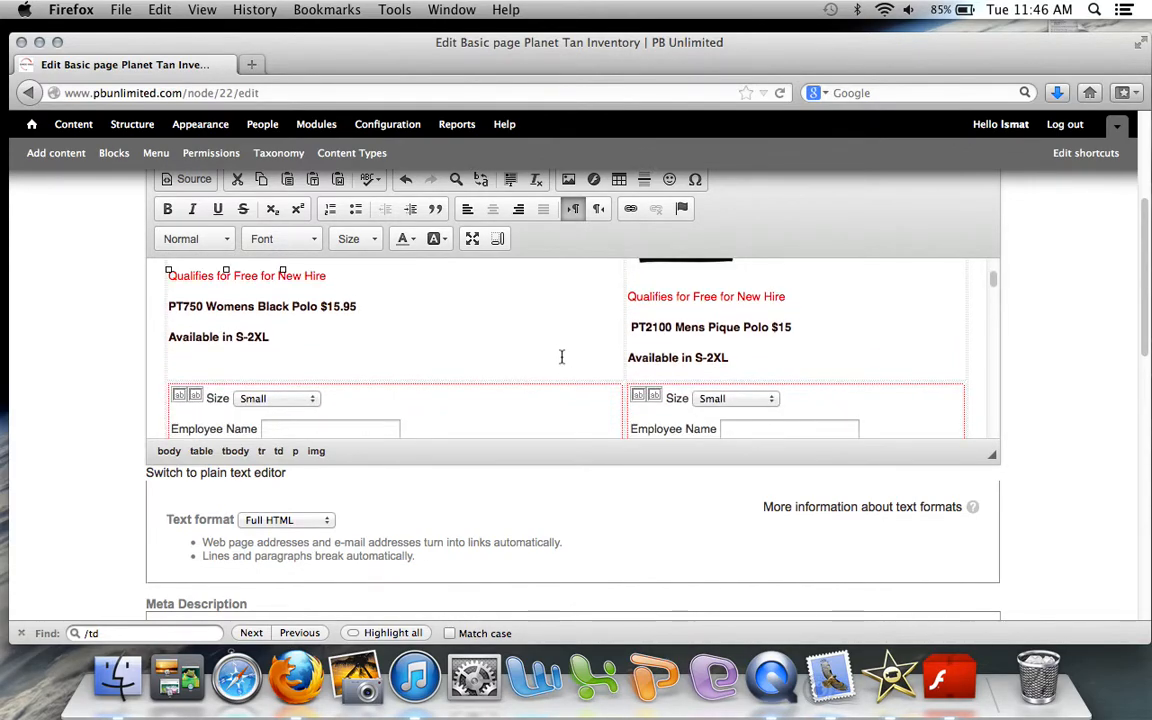
{"action": "scroll", "coordinate": [561, 357], "scroll_direction": "down", "scroll_amount": 3}
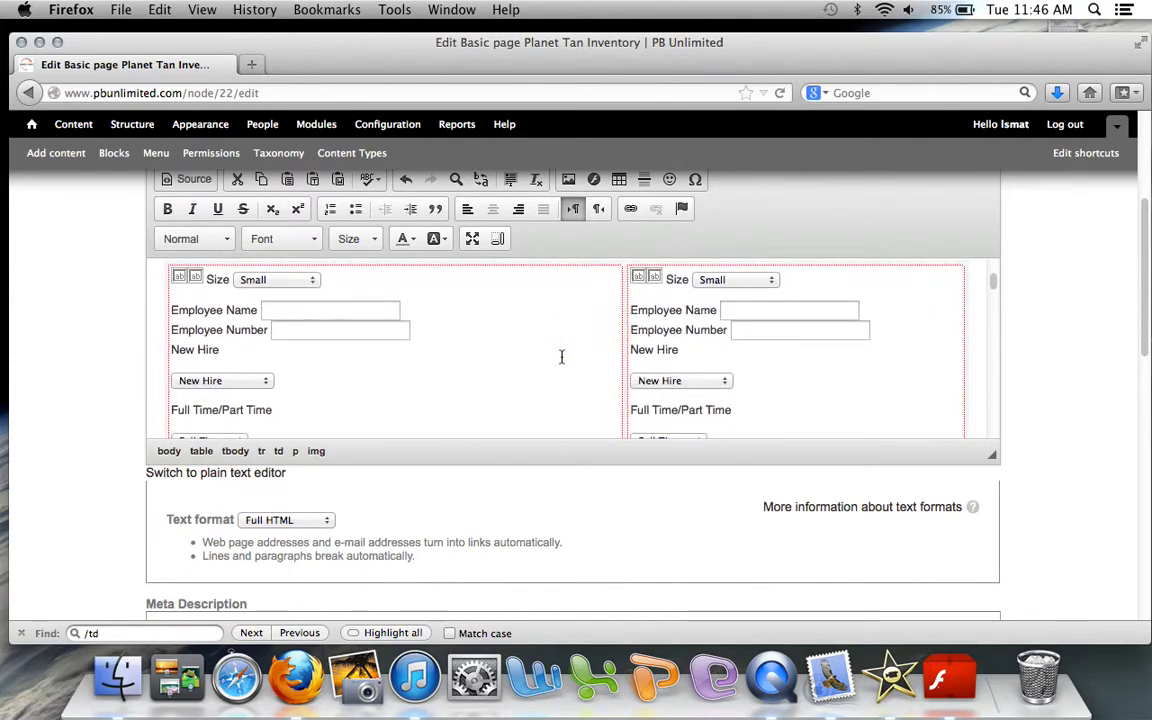
{"action": "scroll", "coordinate": [561, 357], "scroll_direction": "up", "scroll_amount": 1}
{"action": "scroll", "coordinate": [561, 357], "scroll_direction": "down", "scroll_amount": 3}
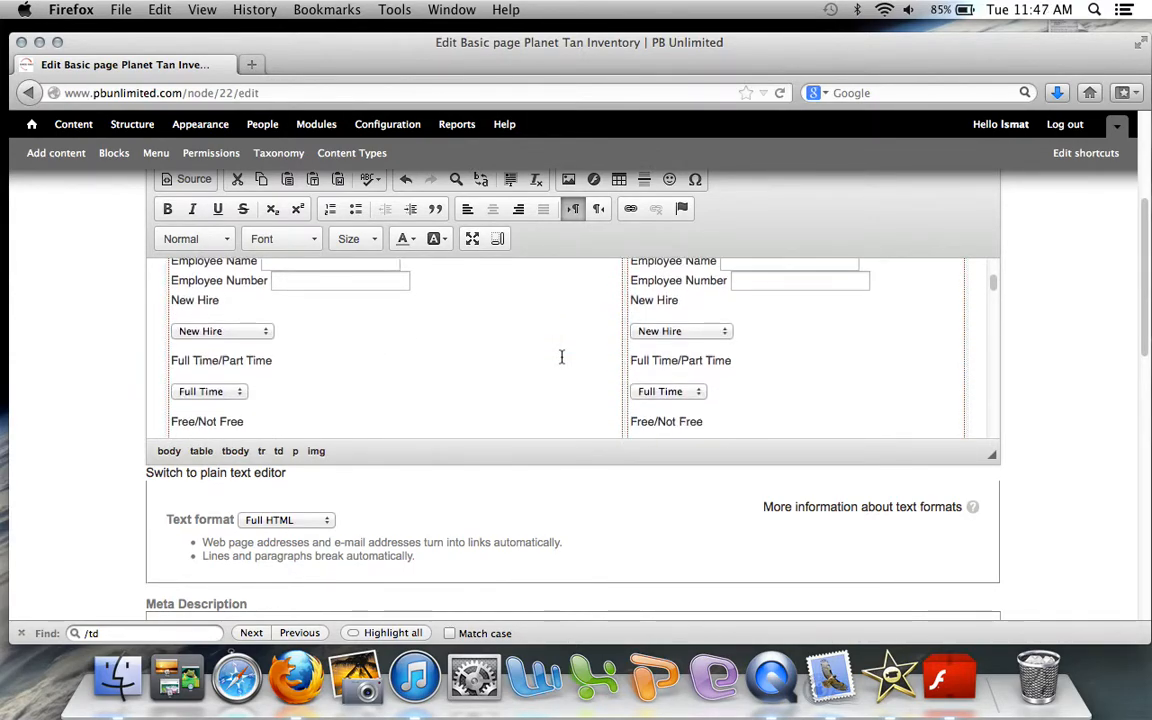
{"action": "scroll", "coordinate": [561, 357], "scroll_direction": "down", "scroll_amount": 5}
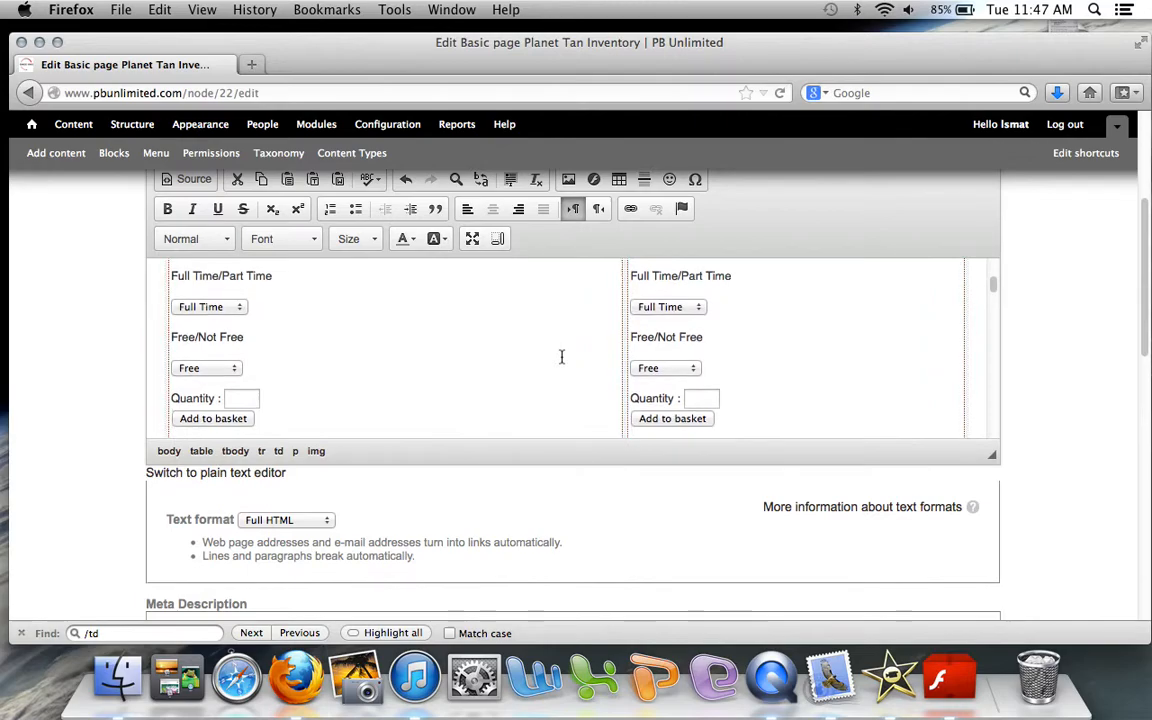
- Add the placeholder text "ADD NEW BLOCK HERE" on a new line below the PT750 form's Add to basket button
{"action": "left_click", "coordinate": [370, 355]}
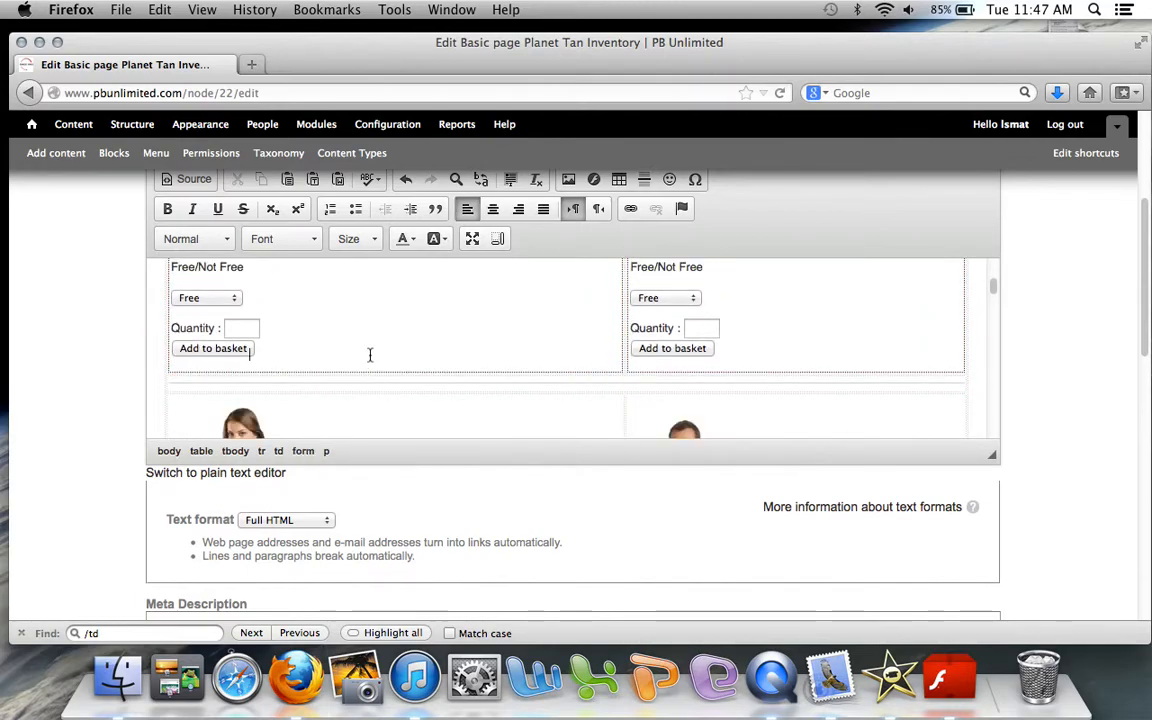
{"action": "key", "text": "Return"}
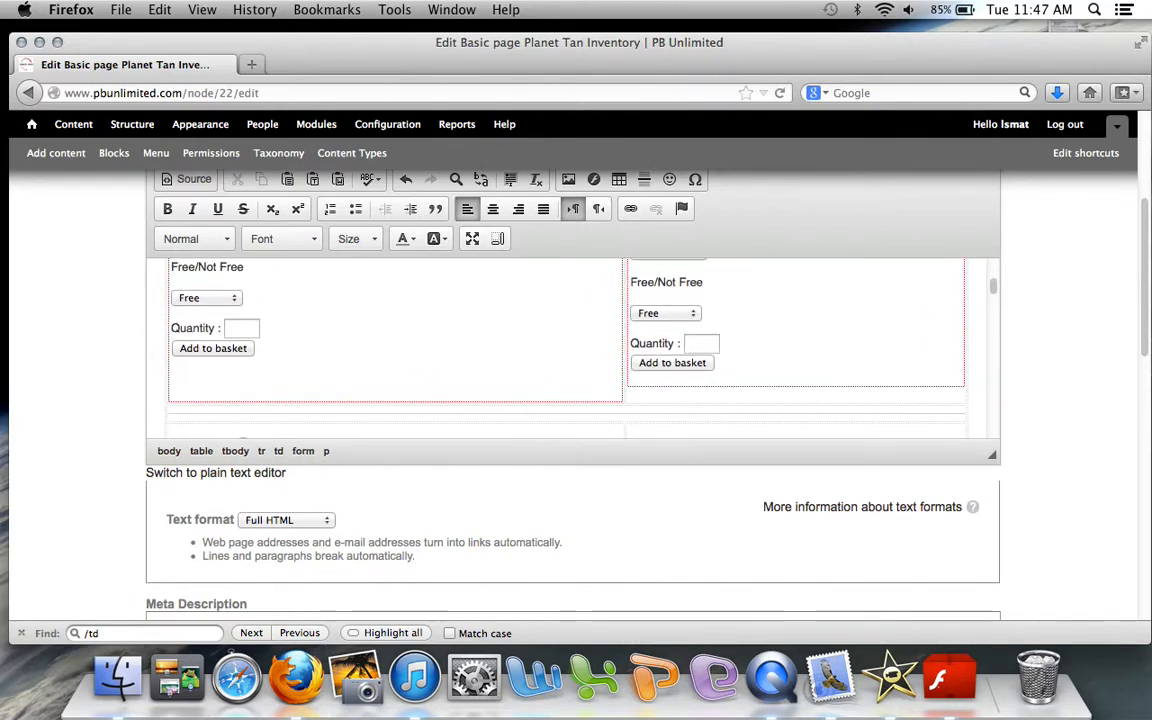
{"action": "type", "text": "ADD NEW "}
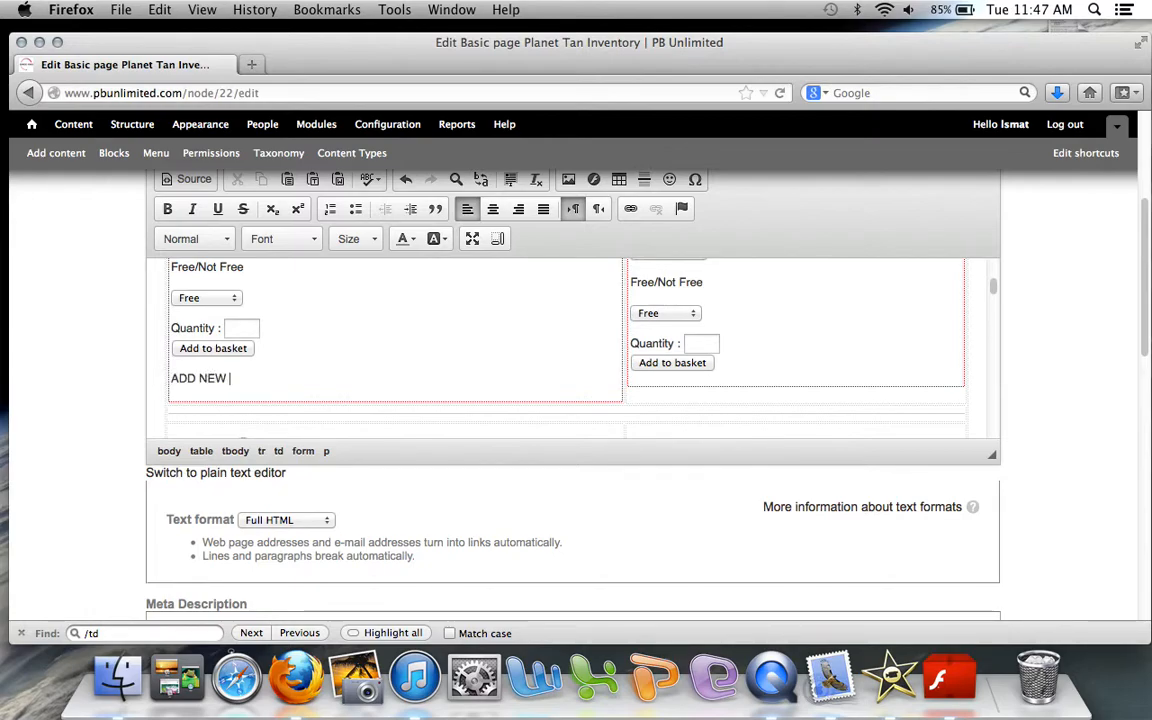
{"action": "type", "text": "BLOCK HERE"}
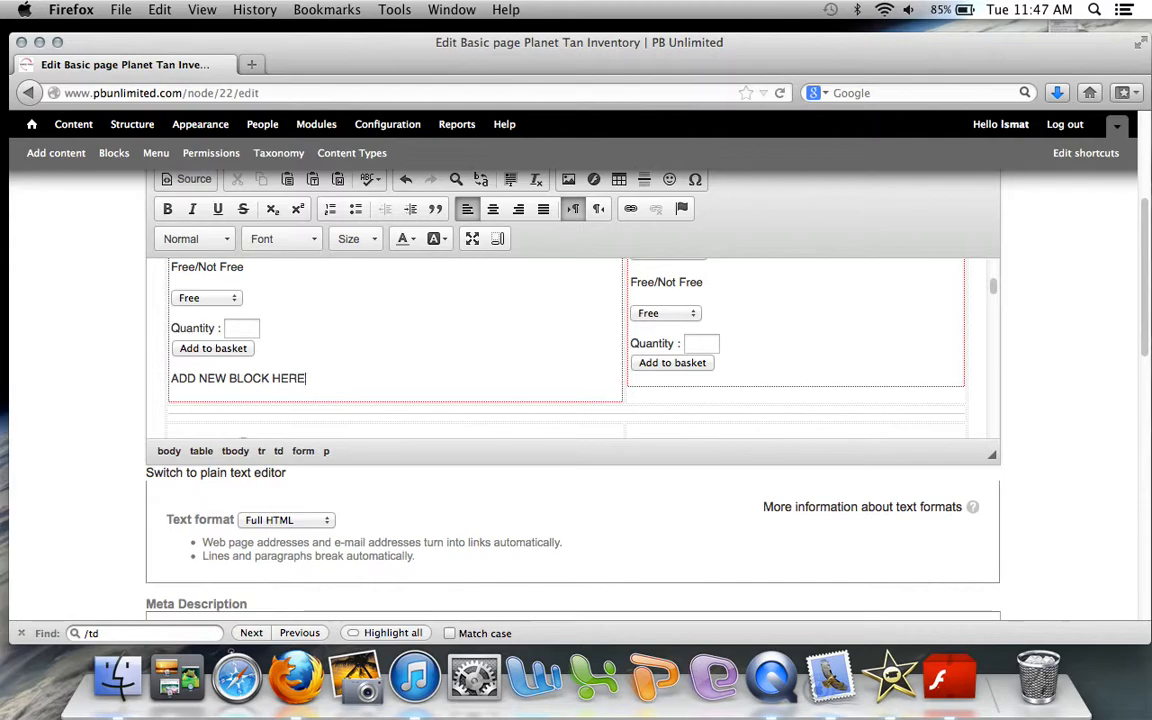
- Switch the editor to source view and search the page for "ADD NE" to locate the placeholder paragraph
{"action": "left_click", "coordinate": [190, 179]}
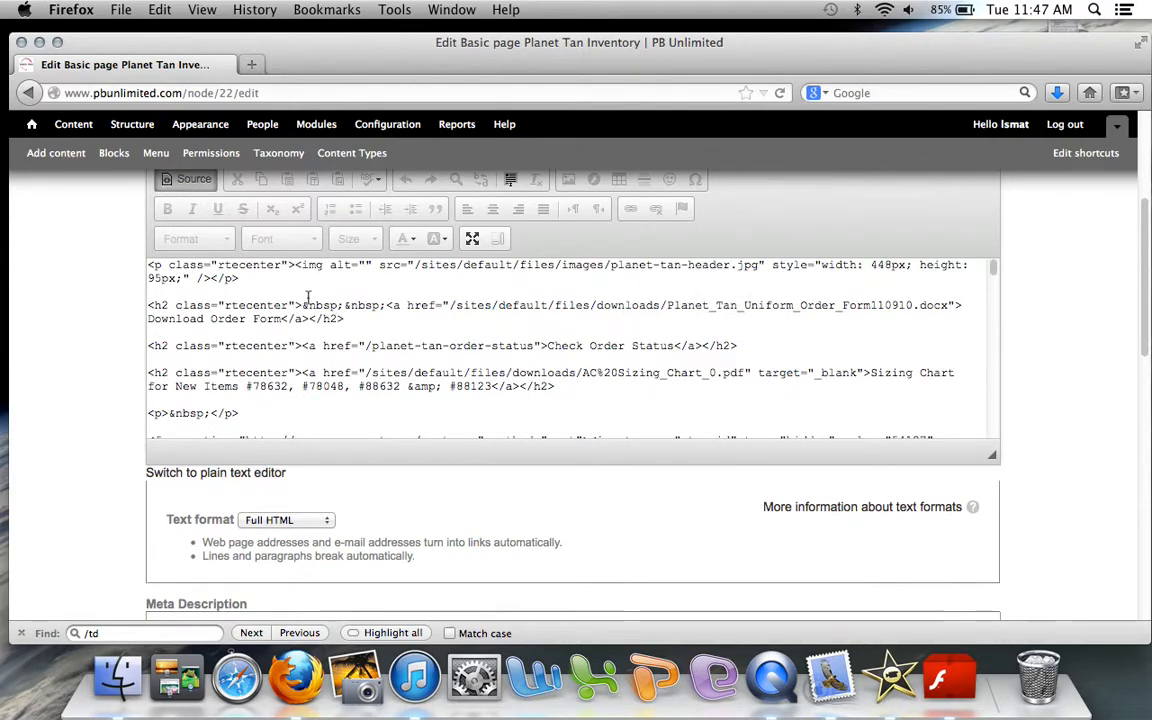
{"action": "left_click", "coordinate": [100, 633]}
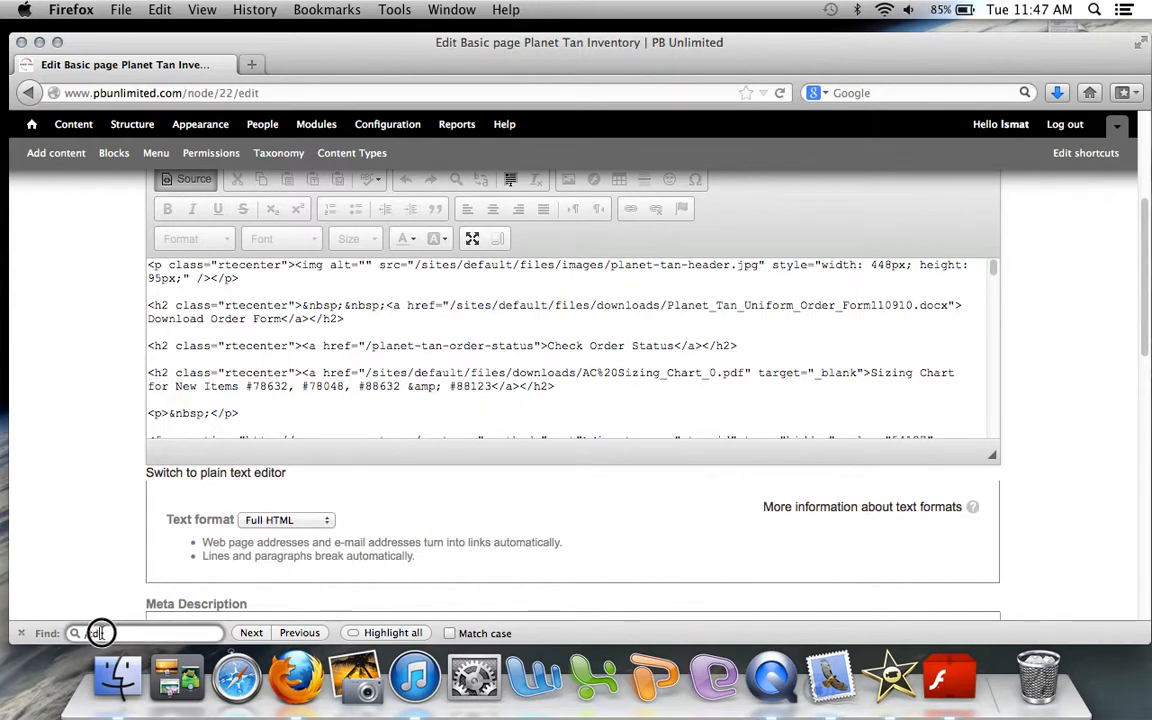
{"action": "key", "text": "BackSpace"}
{"action": "key", "text": "BackSpace"}
{"action": "key", "text": "BackSpace"}
{"action": "type", "text": "ADD"}
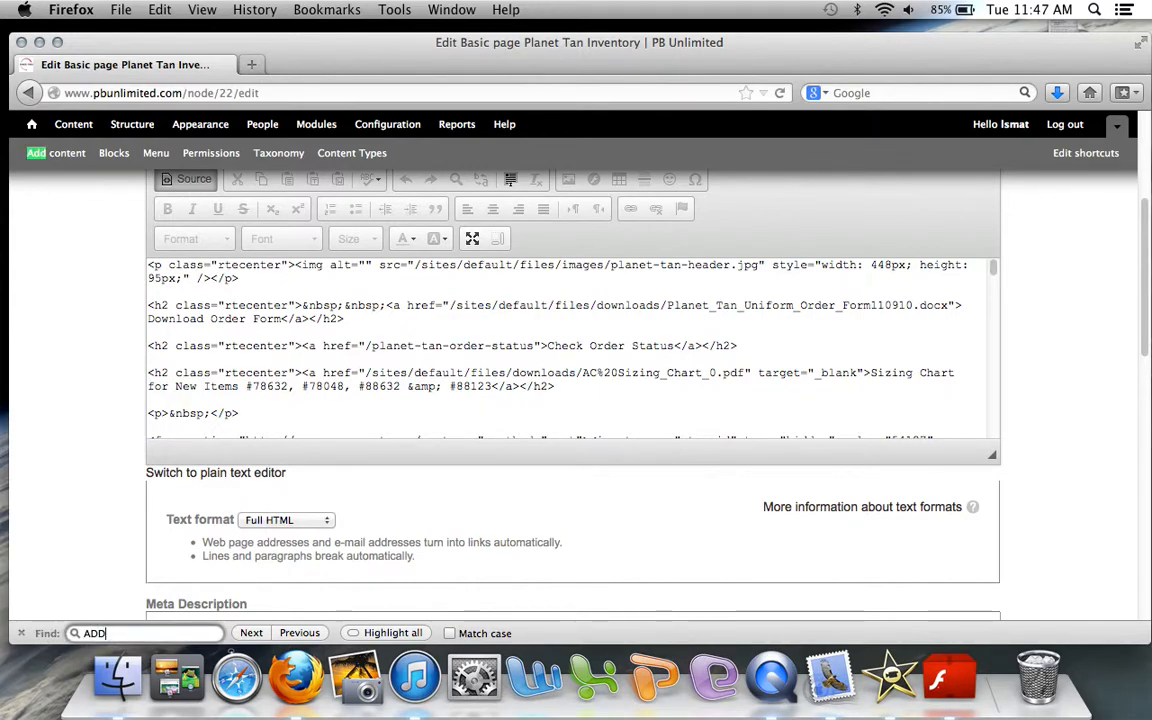
{"action": "type", "text": " NE"}
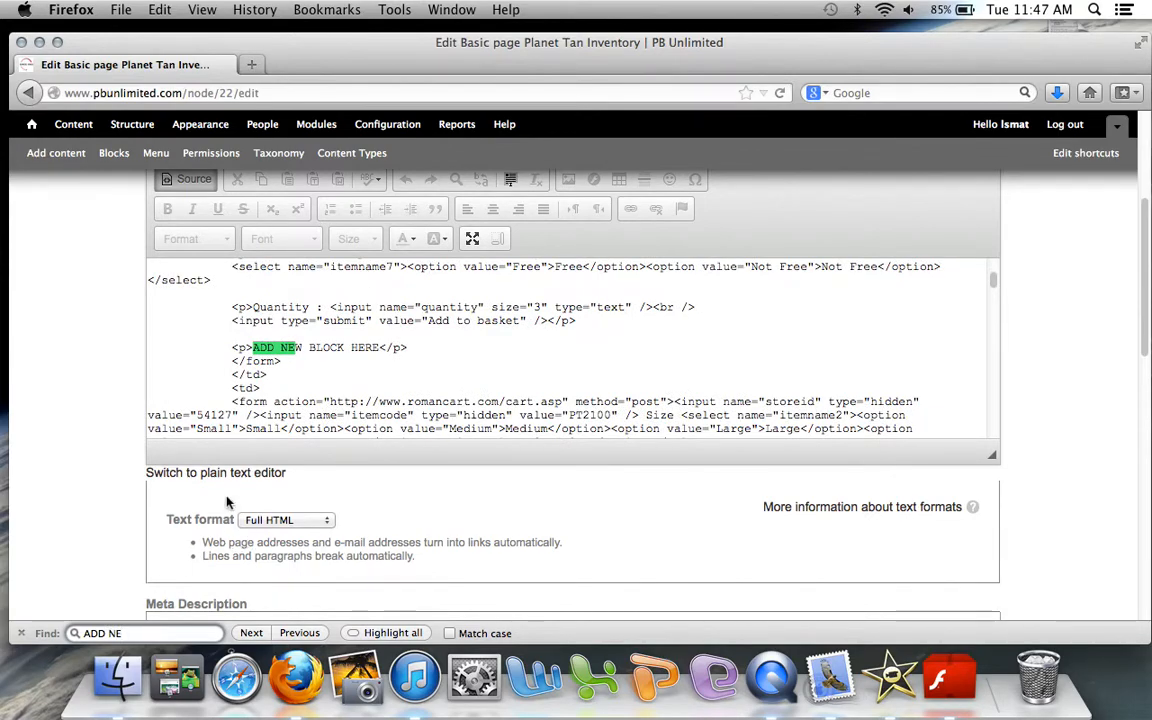
- Delete the whole "ADD NEW BLOCK HERE" paragraph, including its p tags, from the PT750 form markup
{"action": "left_click", "coordinate": [406, 347]}
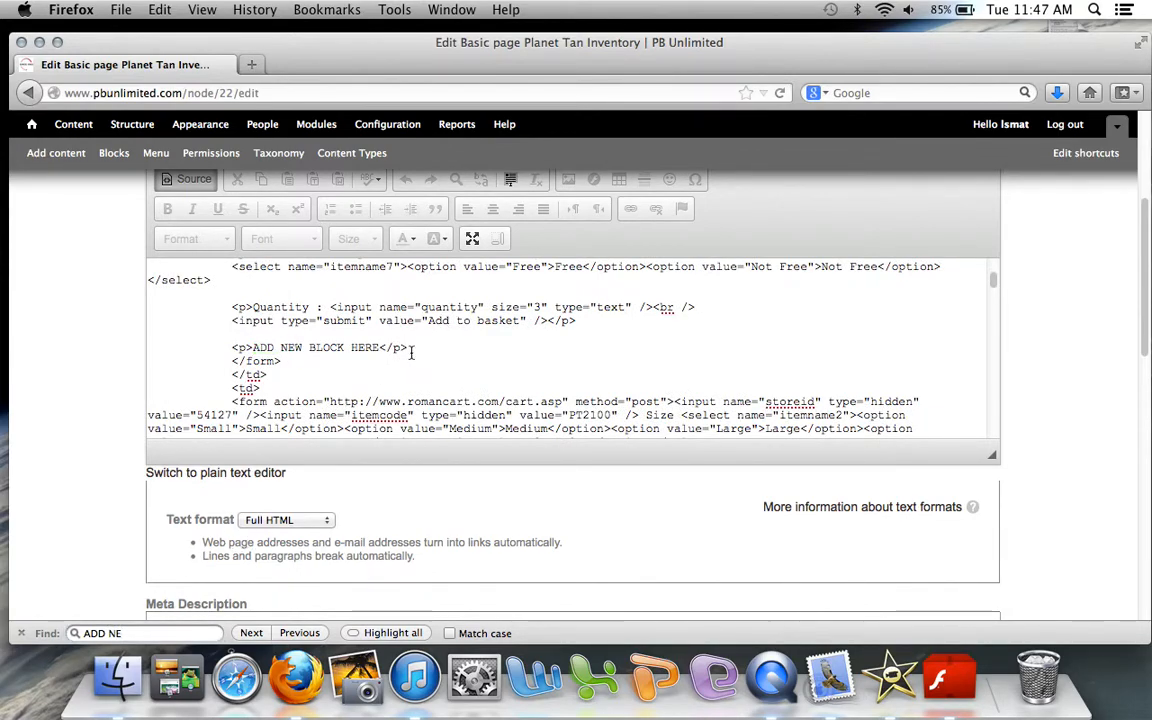
{"action": "left_click_drag", "start_coordinate": [406, 347], "coordinate": [229, 347]}
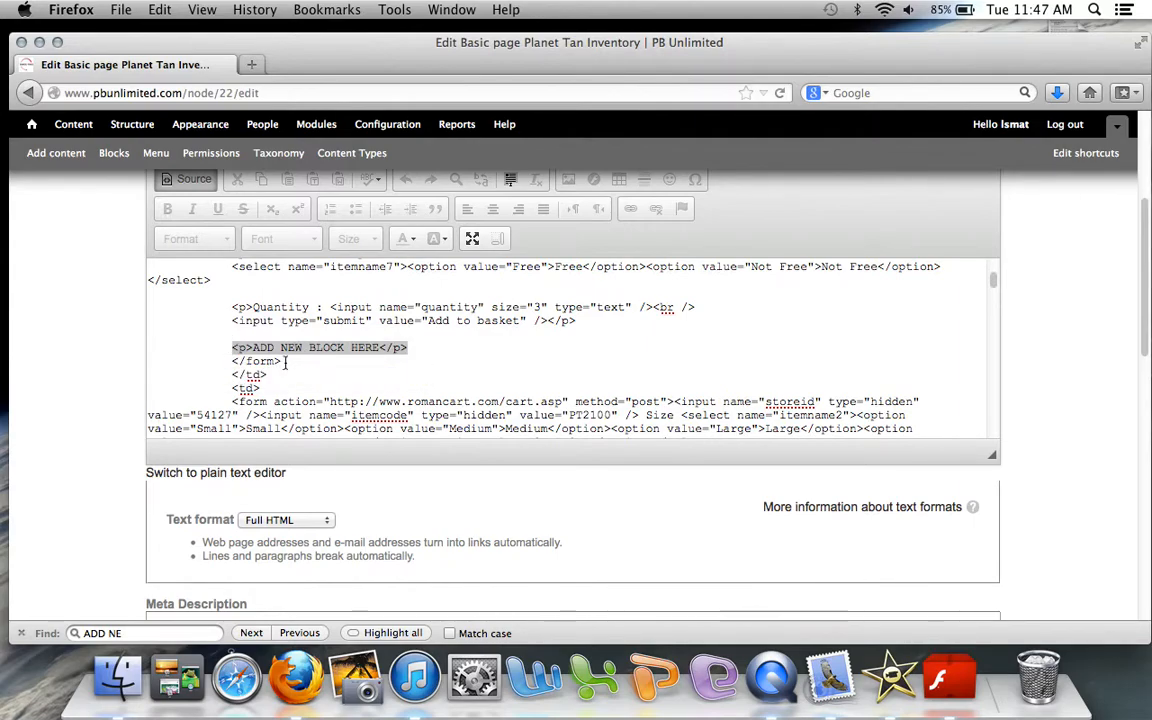
{"action": "key", "text": "BackSpace"}
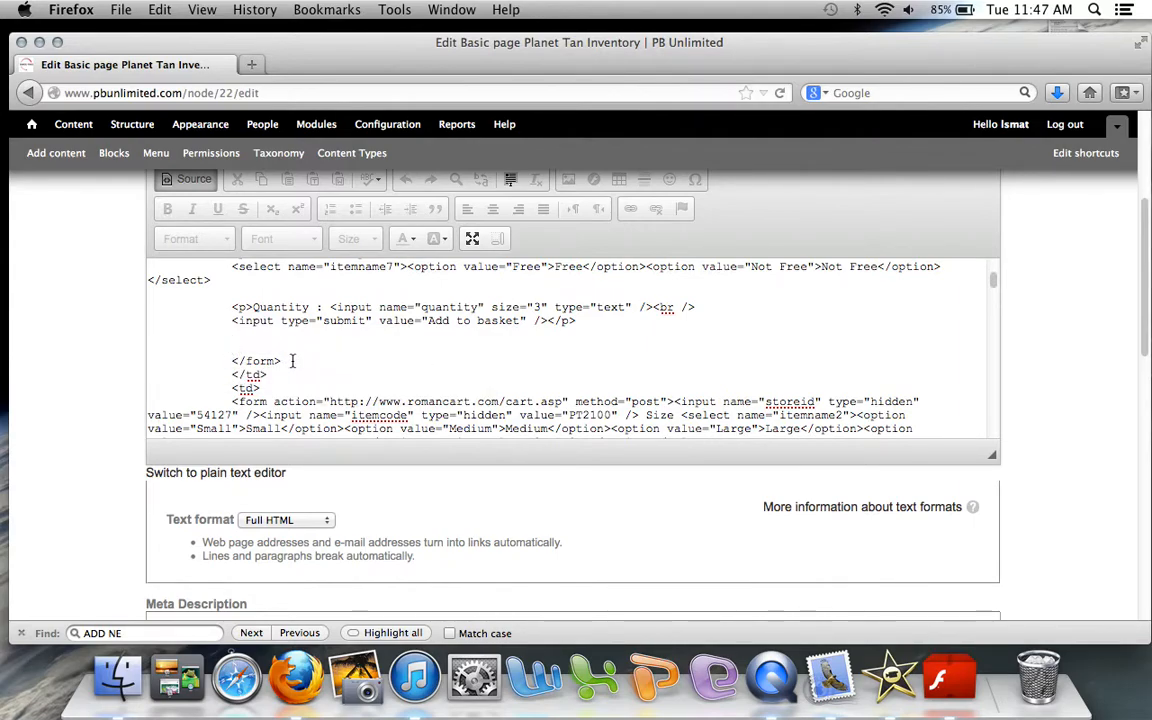
- Highlight the PT750 order form markup, switch back to the visual editor and review the listings down to PT88123 and PT10
{"action": "left_click_drag", "start_coordinate": [288, 358], "coordinate": [232, 313]}
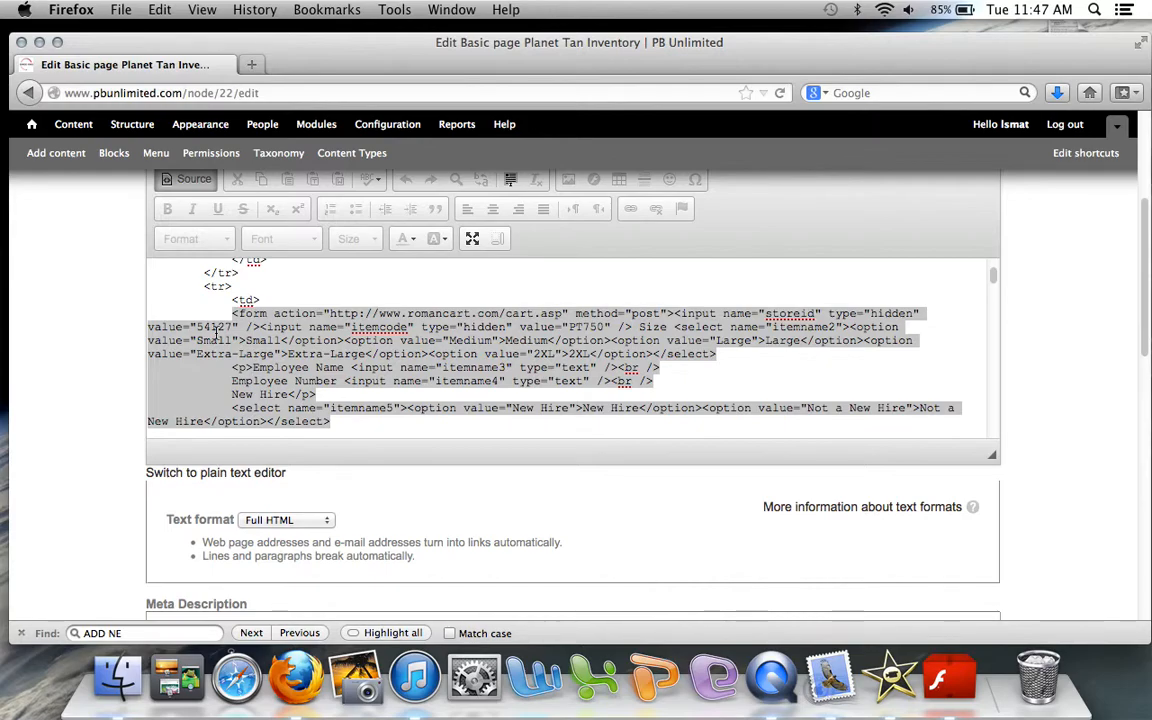
{"action": "left_click", "coordinate": [191, 182]}
{"action": "scroll", "coordinate": [370, 318], "scroll_direction": "up", "scroll_amount": 3}
{"action": "scroll", "coordinate": [368, 319], "scroll_direction": "down", "scroll_amount": 8}
{"action": "scroll", "coordinate": [420, 230], "scroll_direction": "up", "scroll_amount": 5}
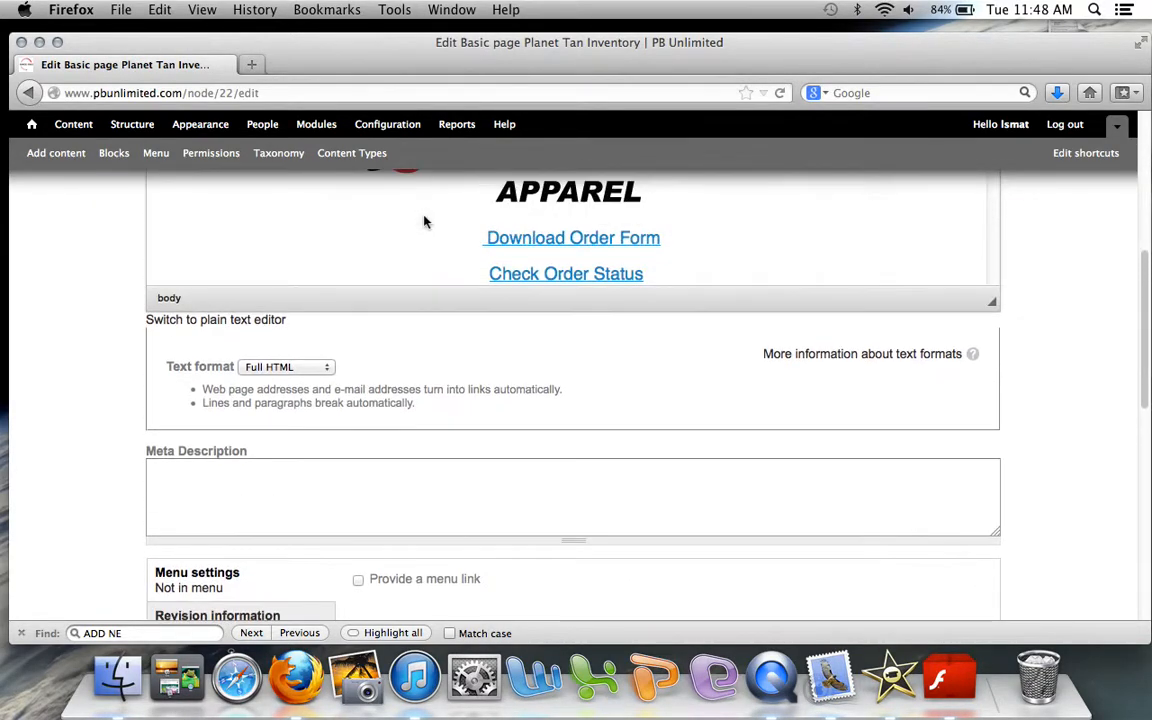
{"action": "left_click_drag", "start_coordinate": [995, 224], "coordinate": [991, 296]}
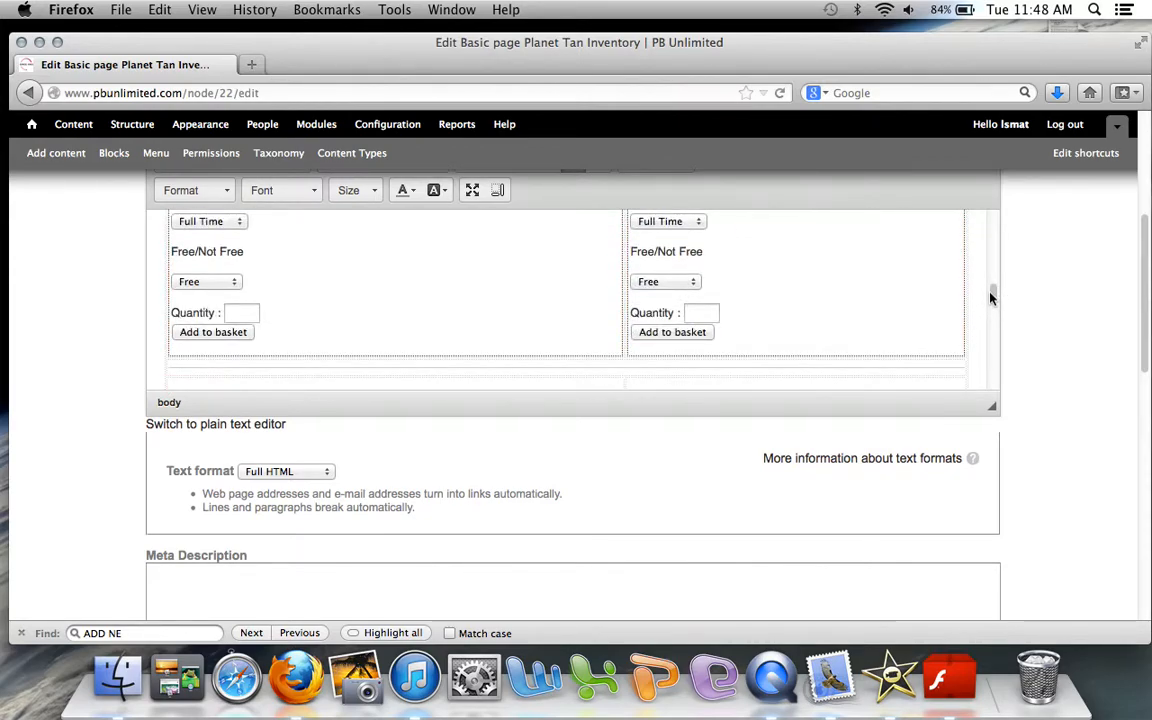
{"action": "scroll", "coordinate": [874, 278], "scroll_direction": "down", "scroll_amount": 10}
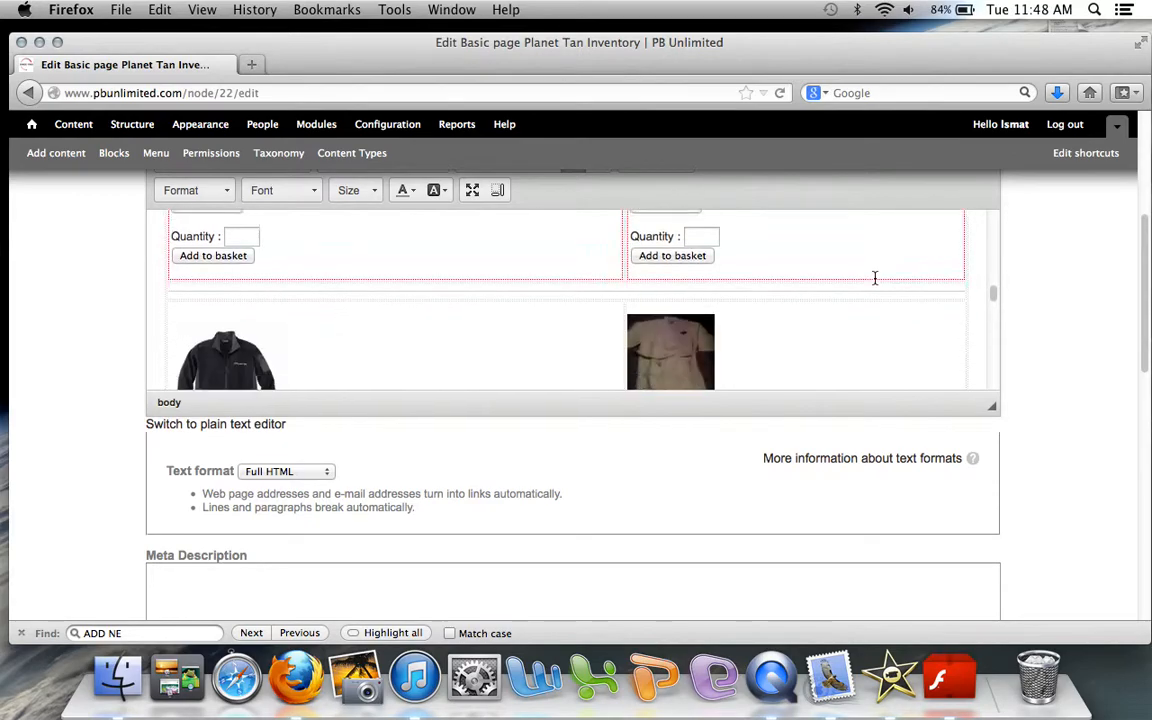
{"action": "scroll", "coordinate": [874, 278], "scroll_direction": "up", "scroll_amount": 2}
{"action": "scroll", "coordinate": [874, 278], "scroll_direction": "down", "scroll_amount": 5}
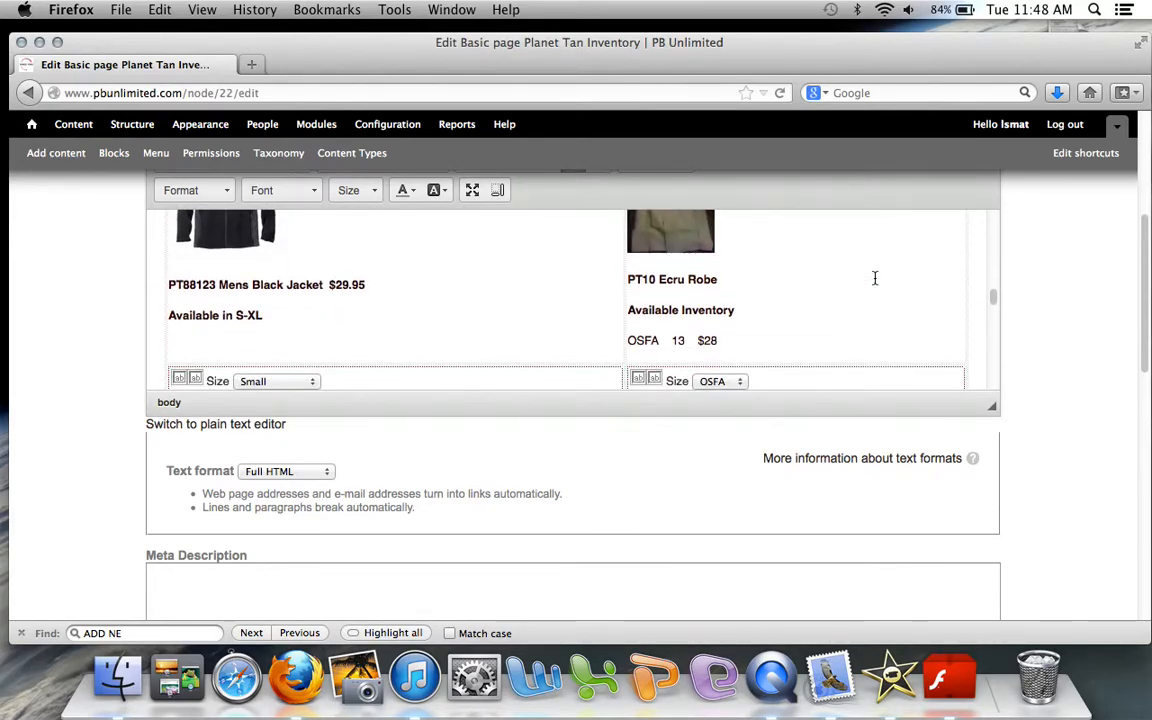
{"action": "scroll", "coordinate": [874, 278], "scroll_direction": "down", "scroll_amount": 2}
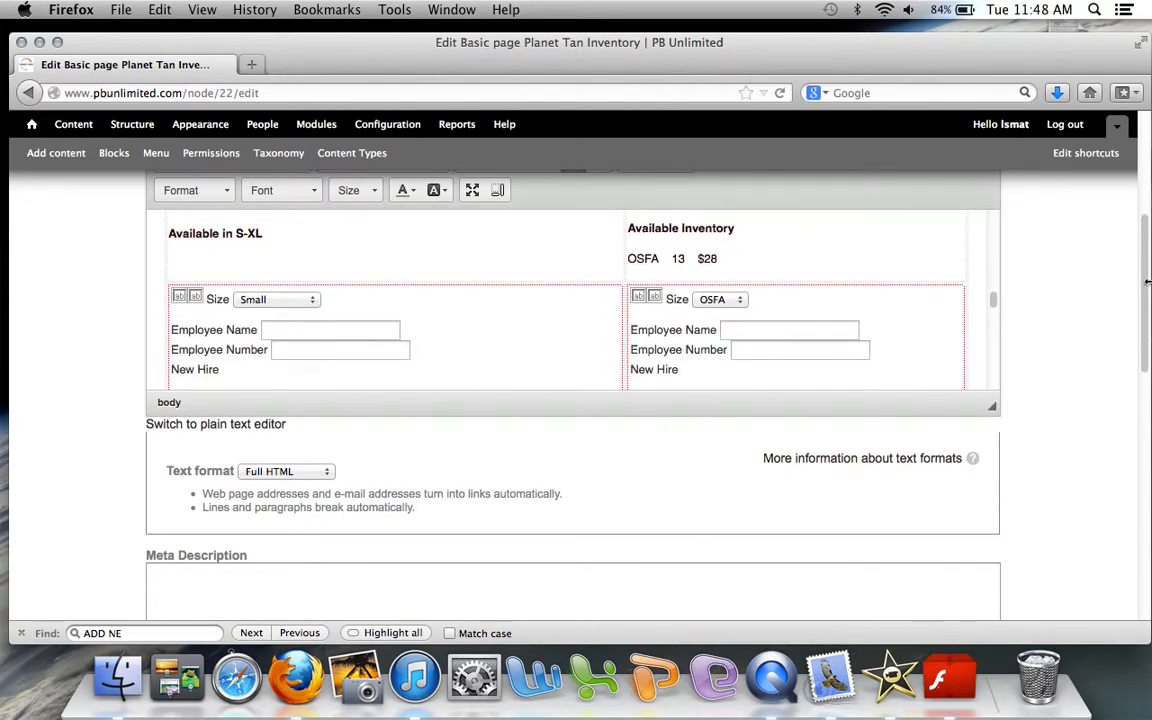